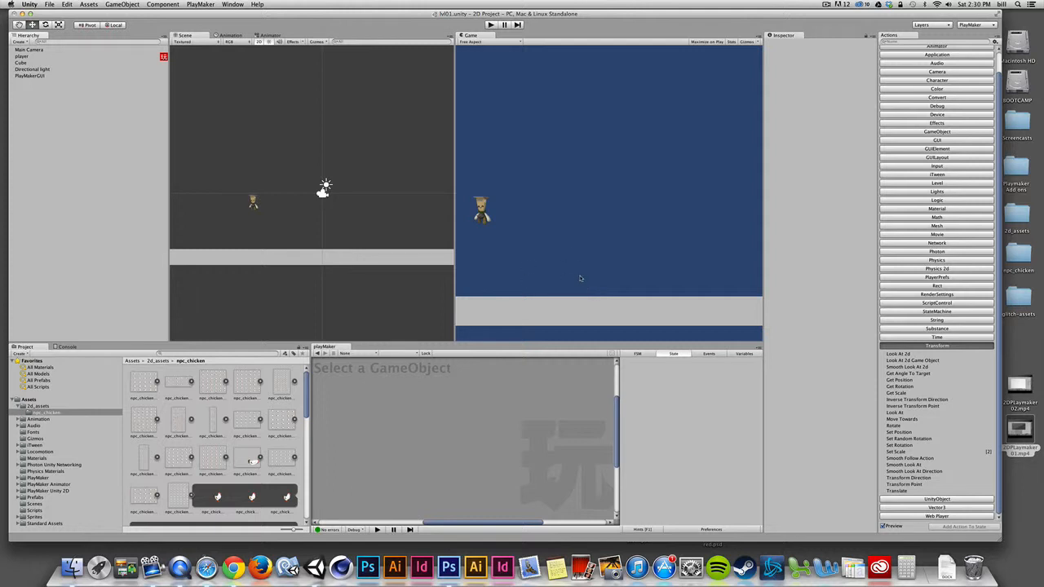
Step: Place the second npc_chicken sprite frame from the npc_chicken assets folder into the scene
{"action": "left_click", "coordinate": [219, 497]}
{"action": "left_click", "coordinate": [252, 499]}
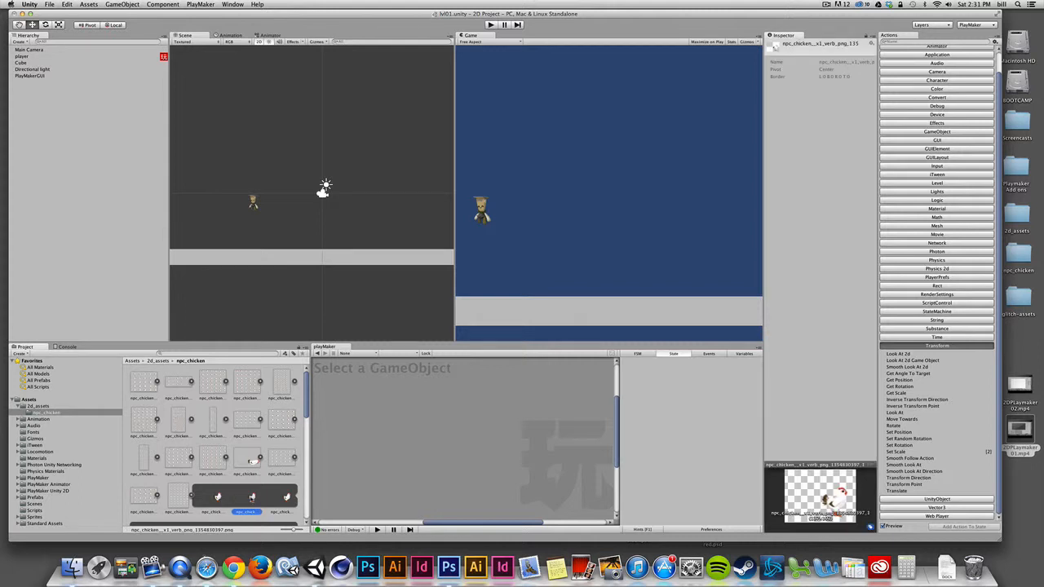
{"action": "left_click_drag", "start_coordinate": [252, 499], "coordinate": [49, 197]}
Step: Rename the new chicken object to npc_chicken
{"action": "left_click", "coordinate": [63, 84]}
{"action": "left_click", "coordinate": [41, 84]}
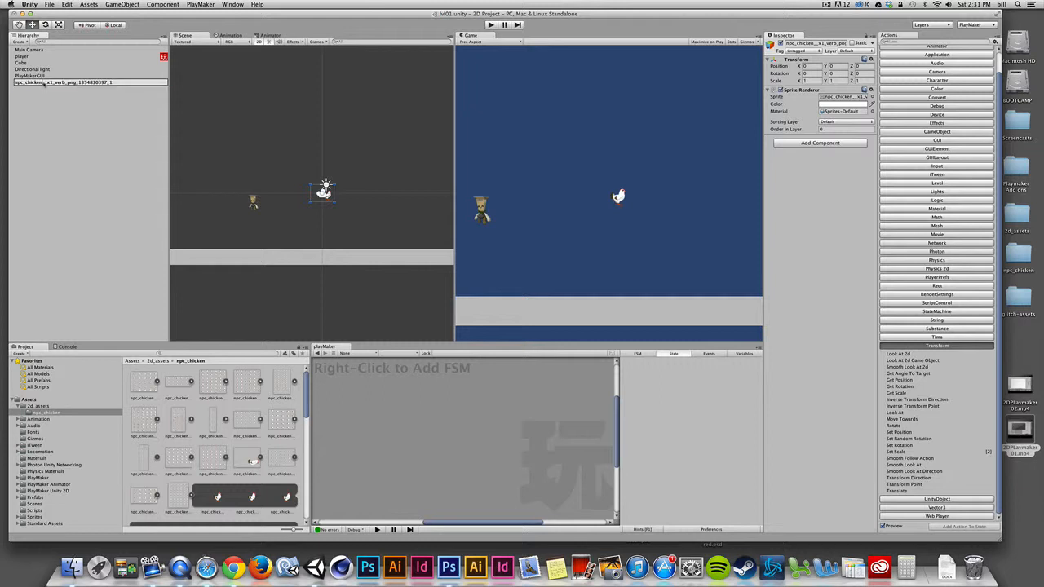
{"action": "left_click_drag", "start_coordinate": [43, 82], "coordinate": [212, 87]}
{"action": "key", "text": "BackSpace"}
{"action": "key", "text": "Return"}
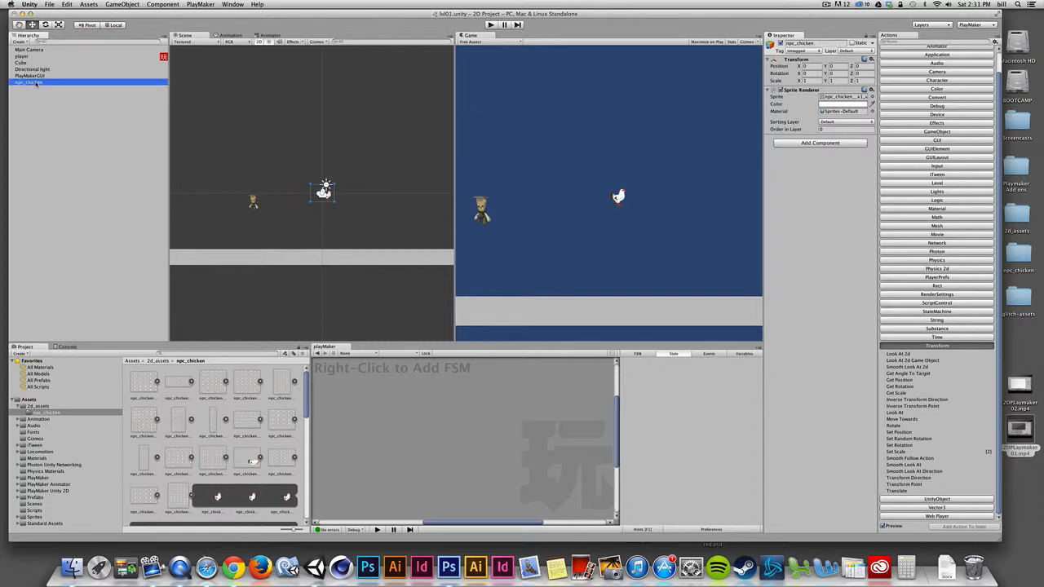
Step: Move npc_chicken down to about X 0.25, Y -2.21, just above the ground platform
{"action": "left_click_drag", "start_coordinate": [330, 195], "coordinate": [335, 231]}
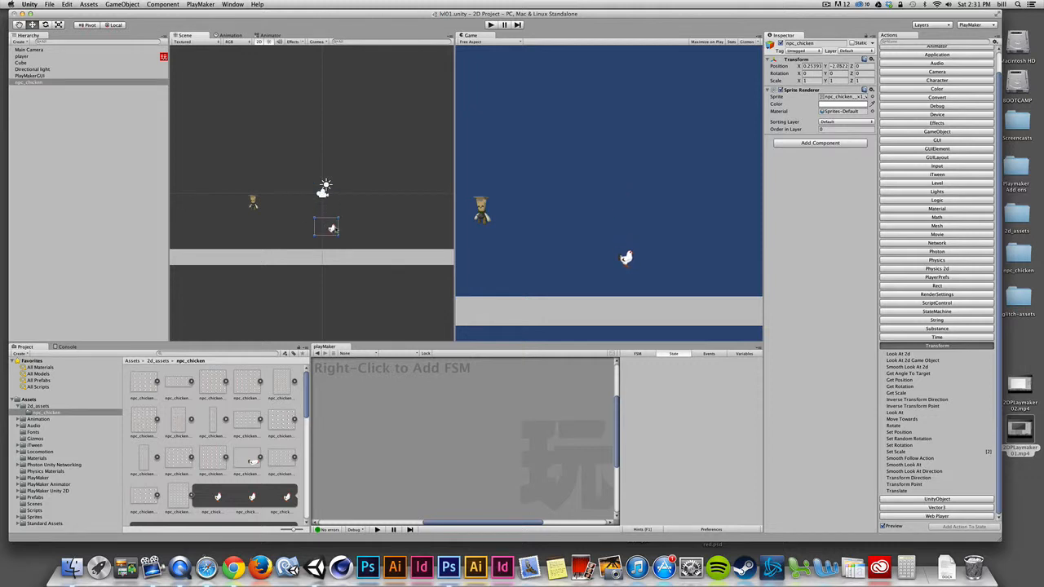
{"action": "scroll", "coordinate": [333, 230], "scroll_direction": "up", "scroll_amount": 5}
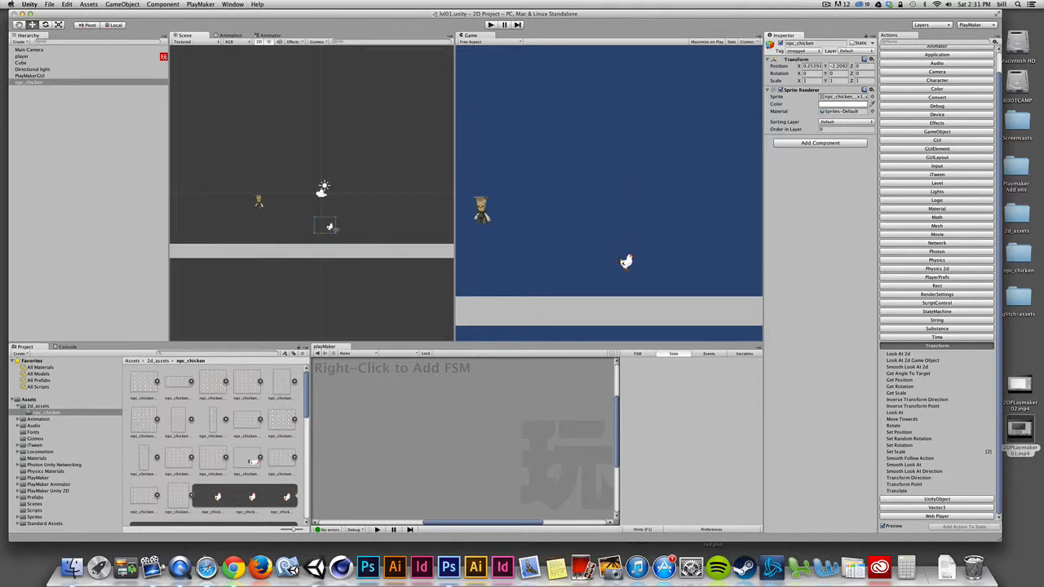
{"action": "double_click", "coordinate": [33, 82]}
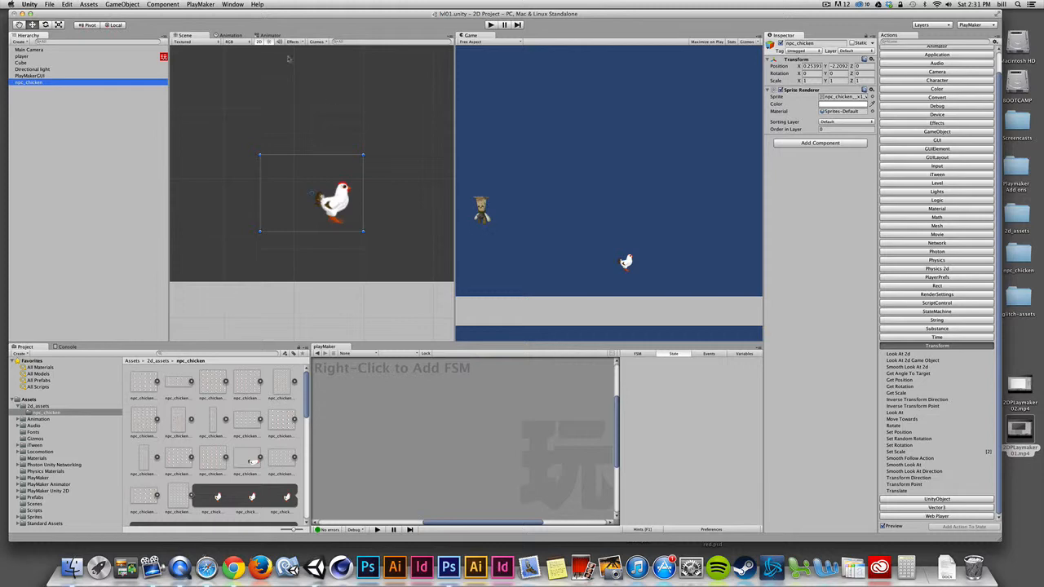
Step: Add a Rigidbody 2D and a Box Collider 2D component to npc_chicken
{"action": "left_click", "coordinate": [162, 4]}
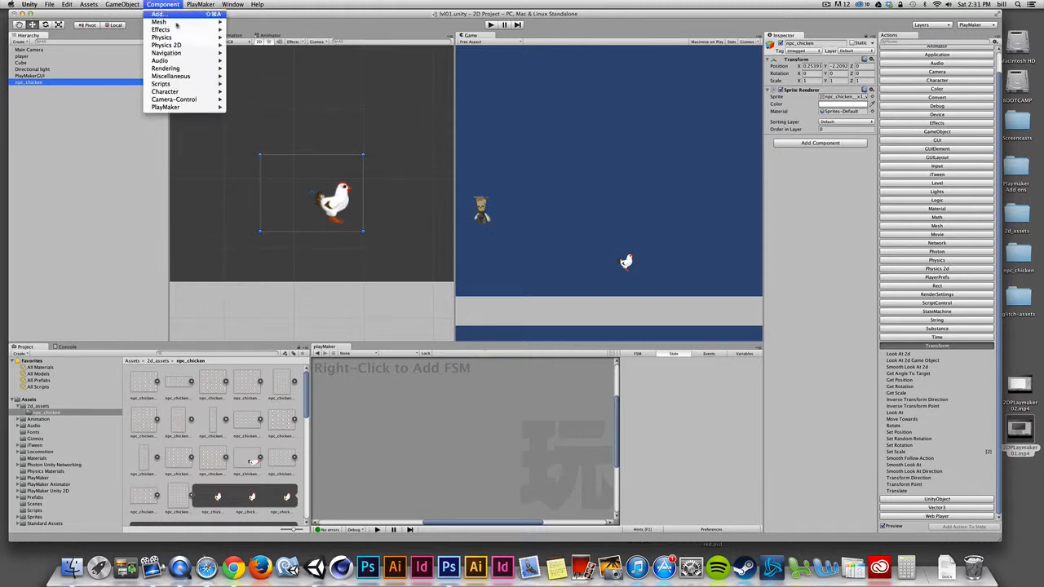
{"action": "mouse_move", "coordinate": [178, 46]}
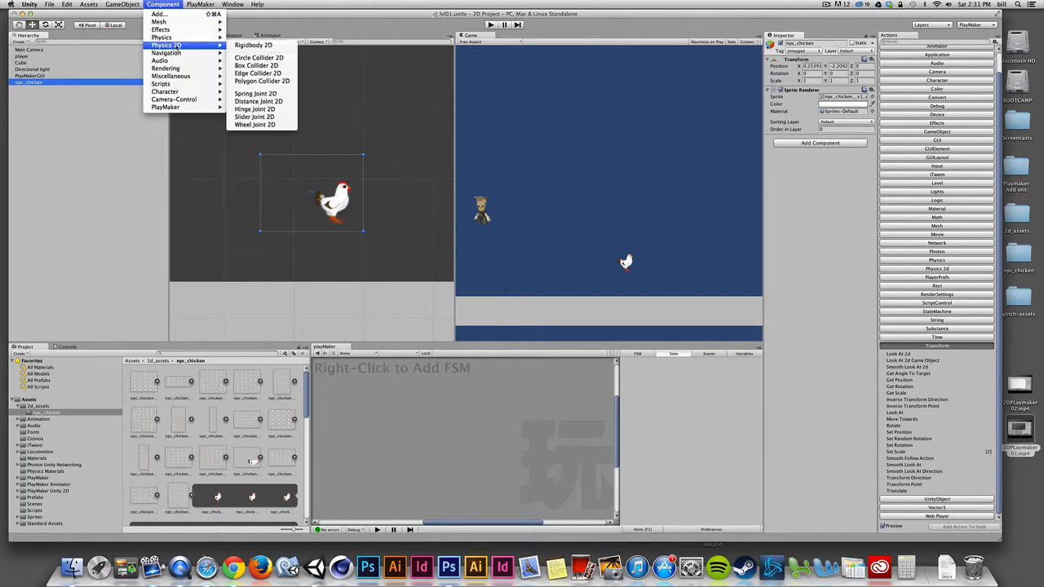
{"action": "left_click", "coordinate": [253, 45]}
{"action": "left_click", "coordinate": [162, 4]}
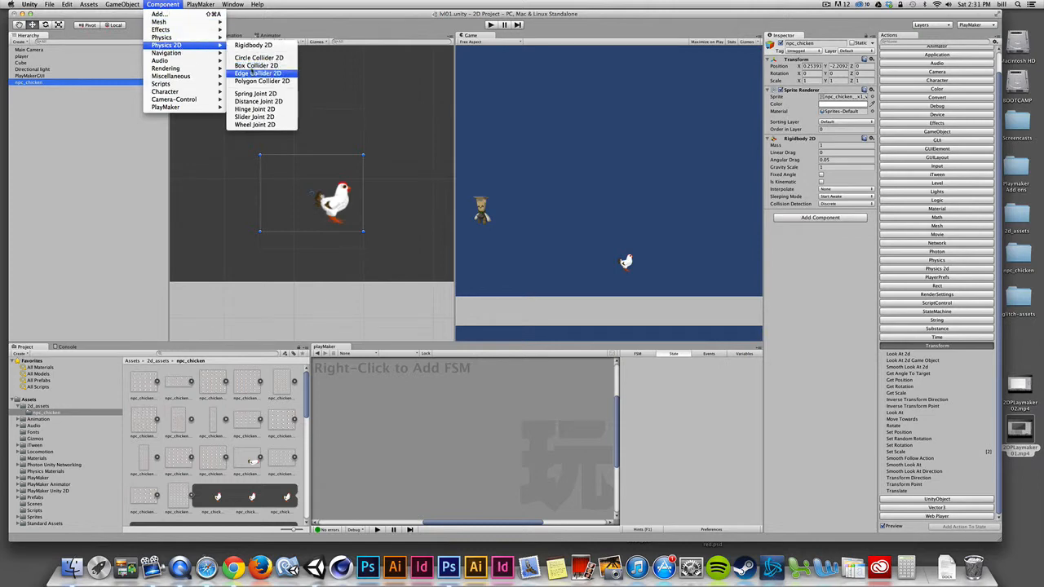
{"action": "left_click", "coordinate": [255, 66]}
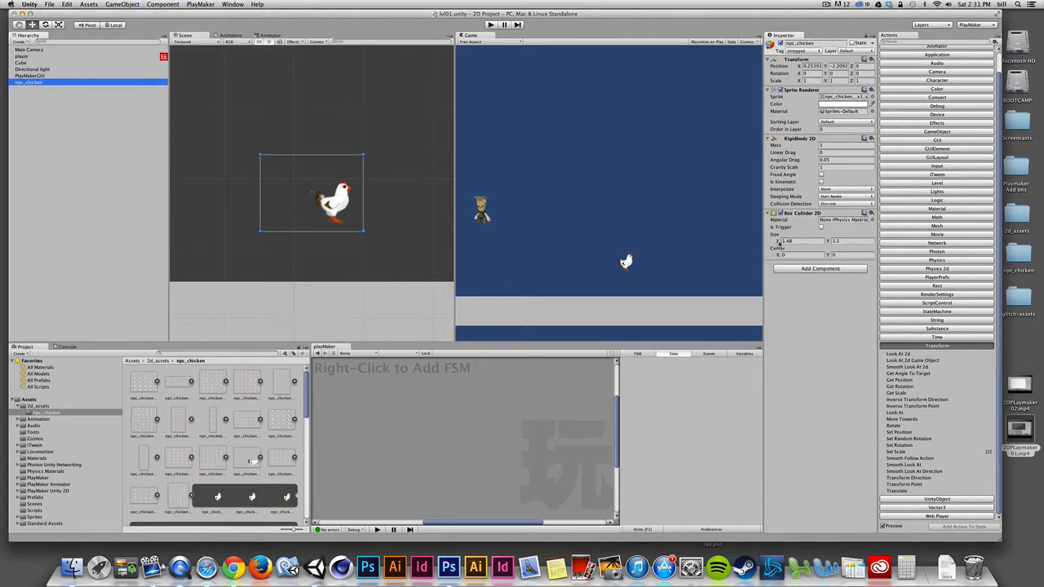
Step: Fit the chicken's box collider to its body with size 0.49 by 0.59 and center X 0.31, Y -0.15
{"action": "left_click_drag", "start_coordinate": [779, 243], "coordinate": [764, 243]}
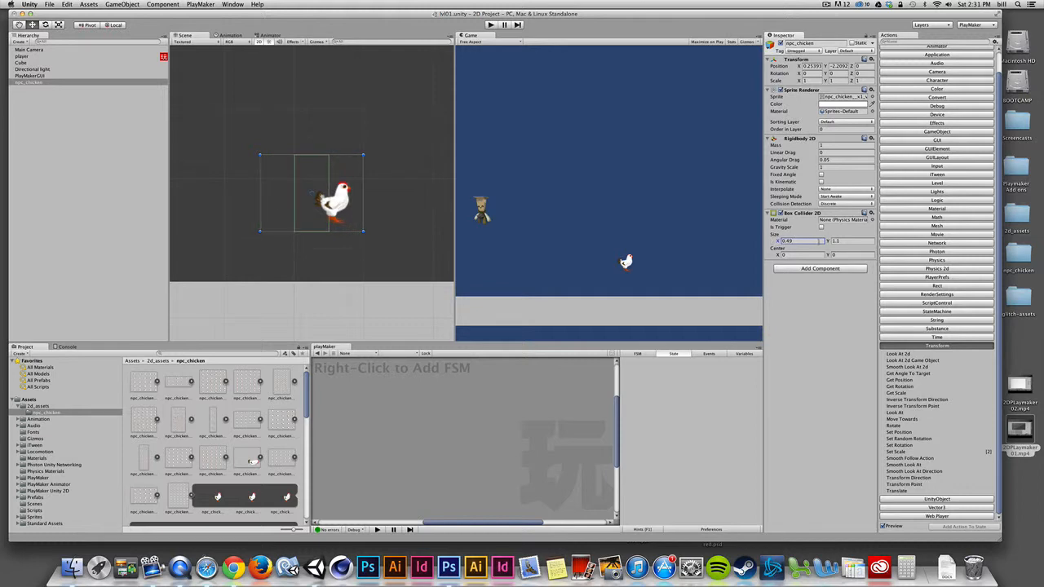
{"action": "mouse_move", "coordinate": [828, 242]}
{"action": "left_mouse_down"}
{"action": "mouse_move", "coordinate": [782, 256]}
{"action": "mouse_move", "coordinate": [828, 258]}
{"action": "left_mouse_up"}
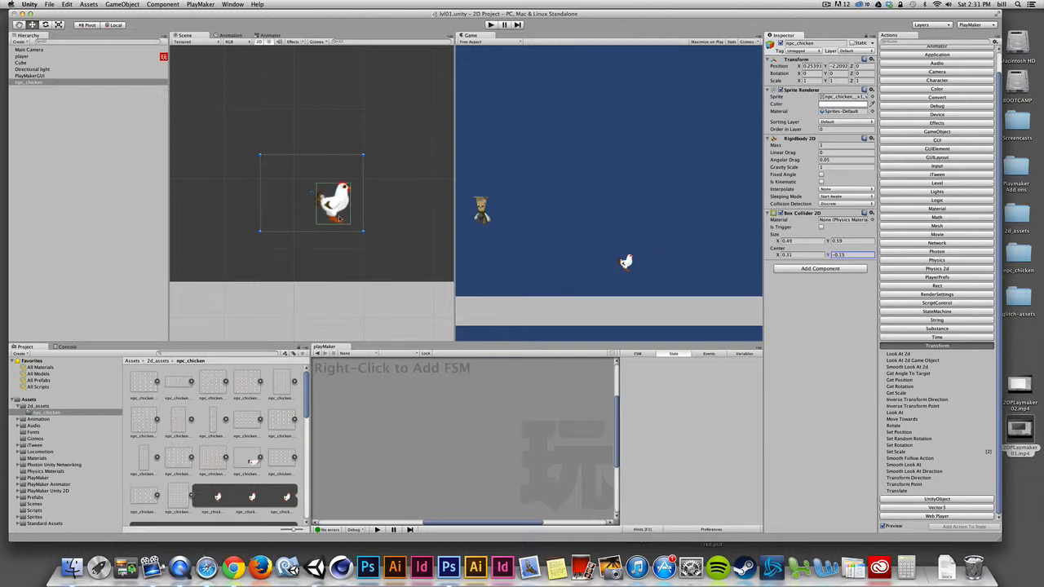
Step: Play-test the scene briefly, stop it, and enable Is Kinematic on the chicken's Rigidbody 2D
{"action": "left_click", "coordinate": [490, 26]}
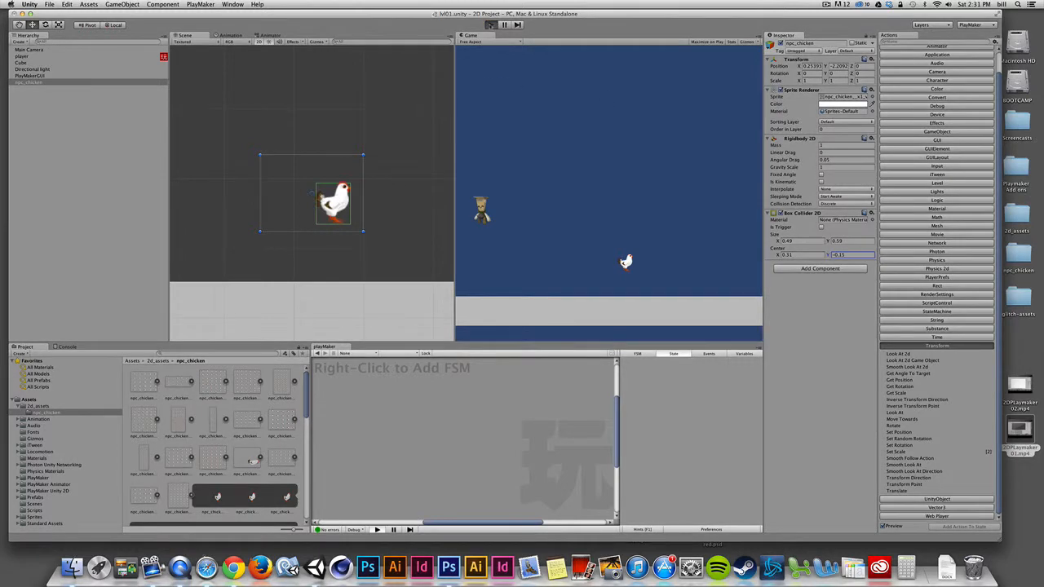
{"action": "left_click", "coordinate": [490, 25]}
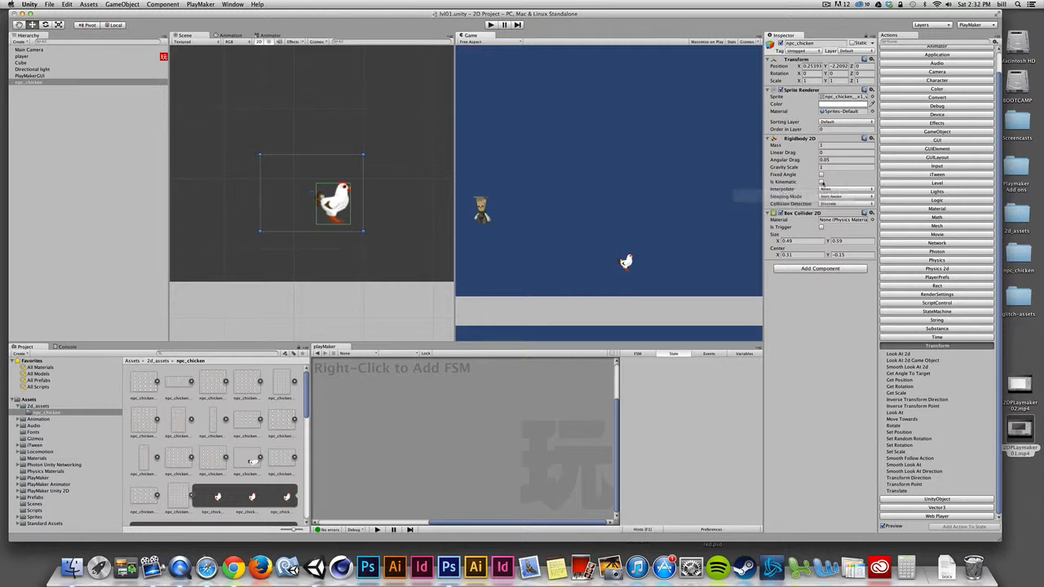
{"action": "left_click", "coordinate": [821, 182]}
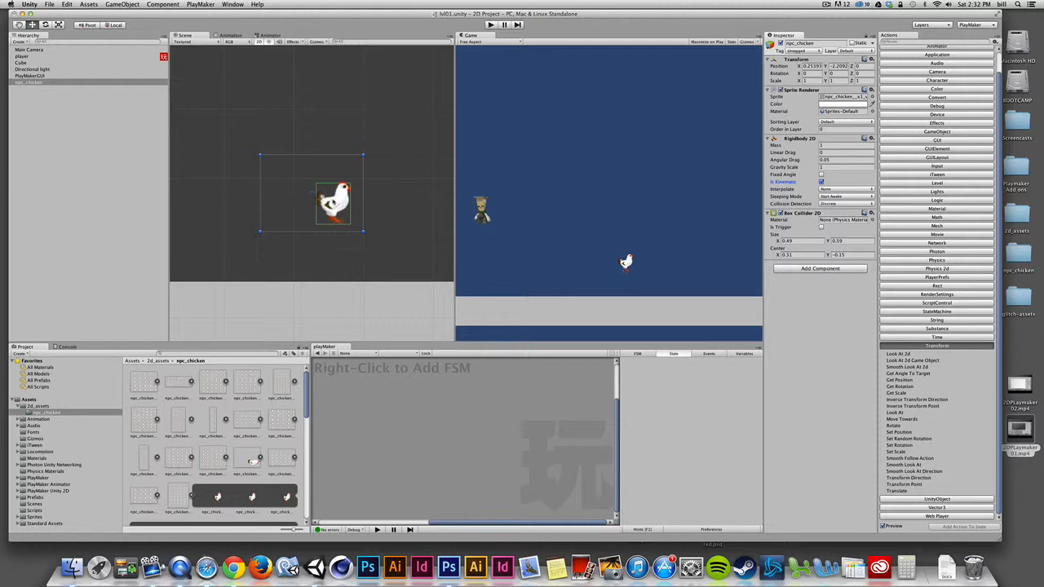
Step: Move npc_chicken along the ground, away from the player, to about X 3.54, Y -2.19
{"action": "left_click_drag", "start_coordinate": [326, 195], "coordinate": [561, 203]}
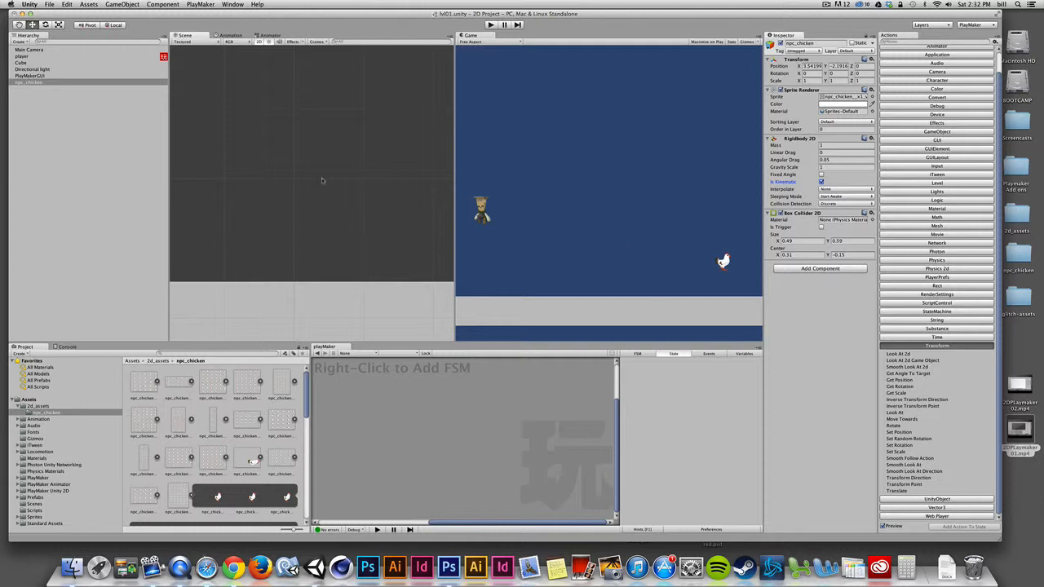
{"action": "double_click", "coordinate": [22, 83]}
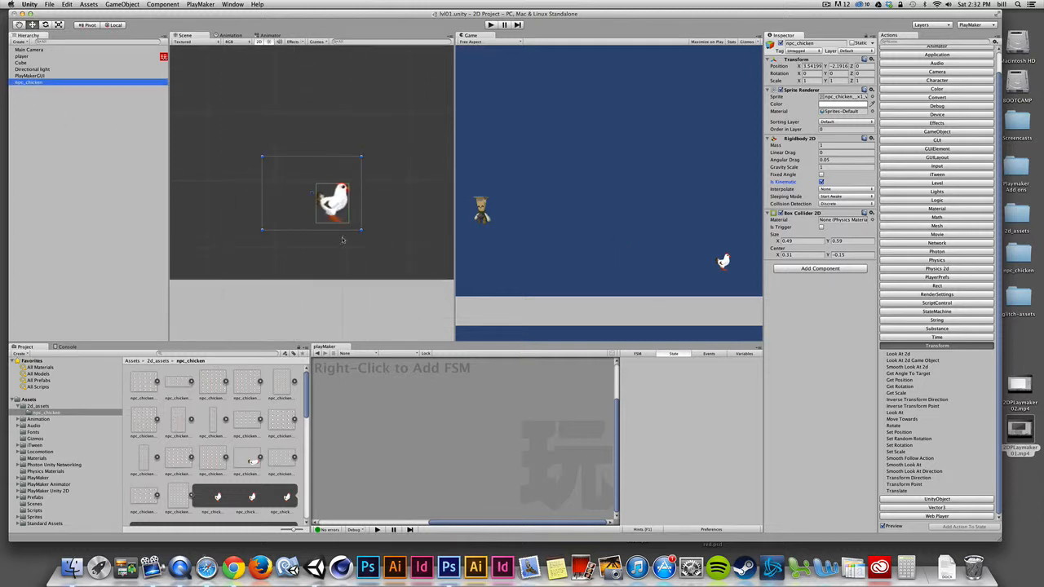
{"action": "scroll", "coordinate": [342, 238], "scroll_direction": "down", "scroll_amount": 4}
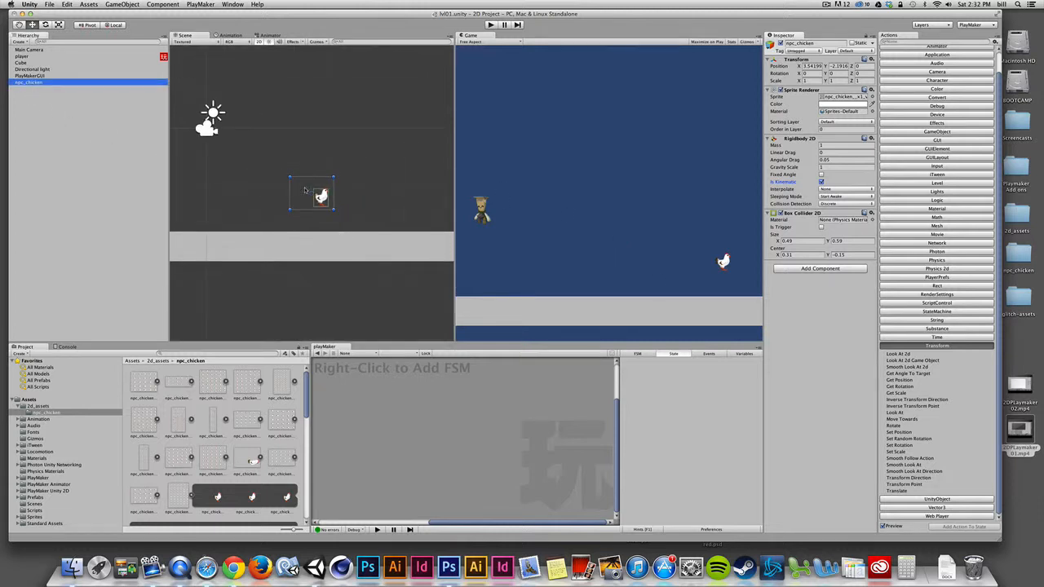
{"action": "scroll", "coordinate": [305, 191], "scroll_direction": "up", "scroll_amount": 1}
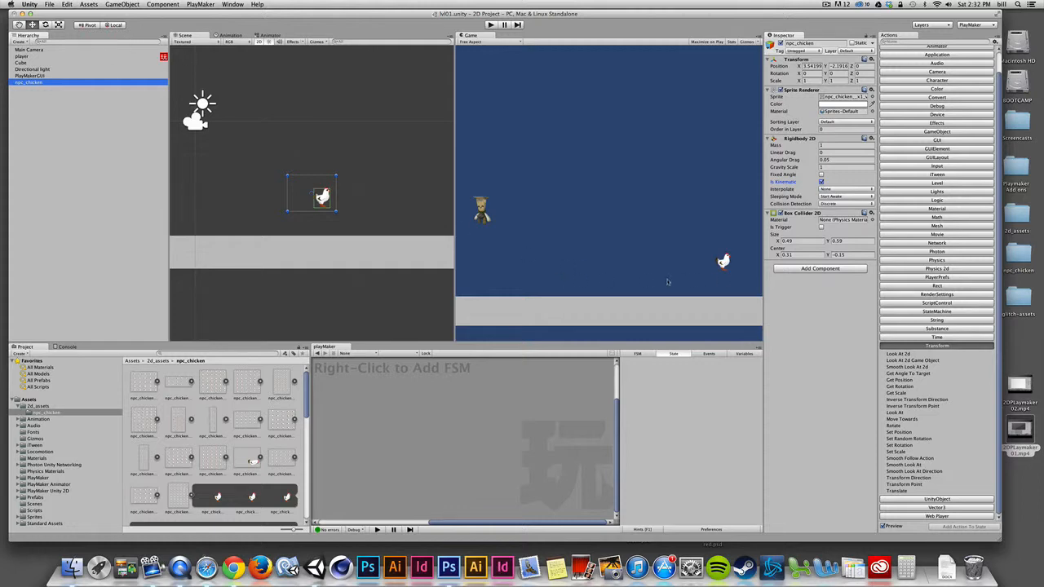
Step: Create a sphere near the chicken and set its scale to 0.2 on X, Y and Z
{"action": "left_click", "coordinate": [122, 4]}
{"action": "mouse_move", "coordinate": [127, 31]}
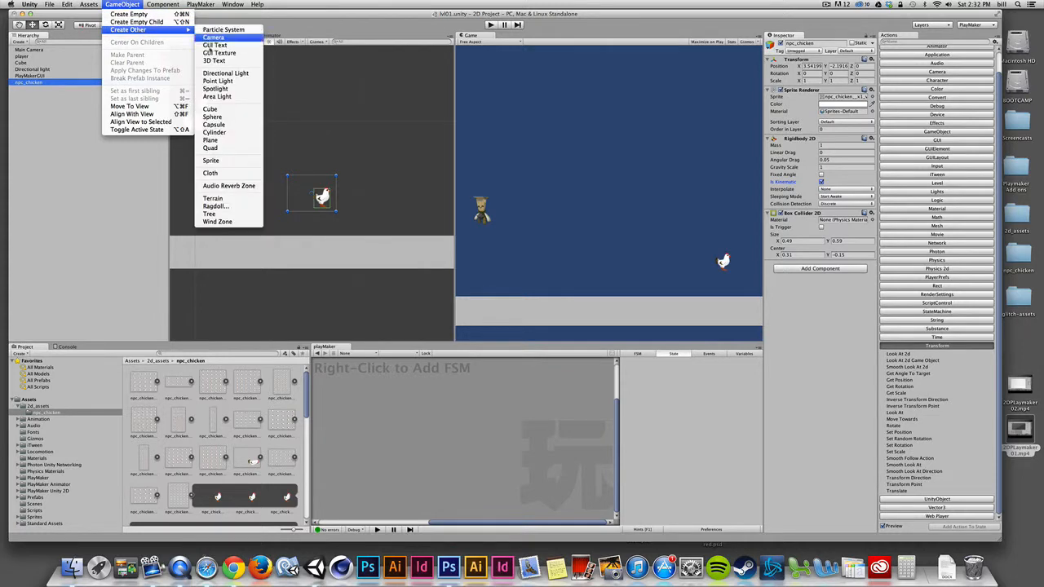
{"action": "left_click", "coordinate": [228, 117]}
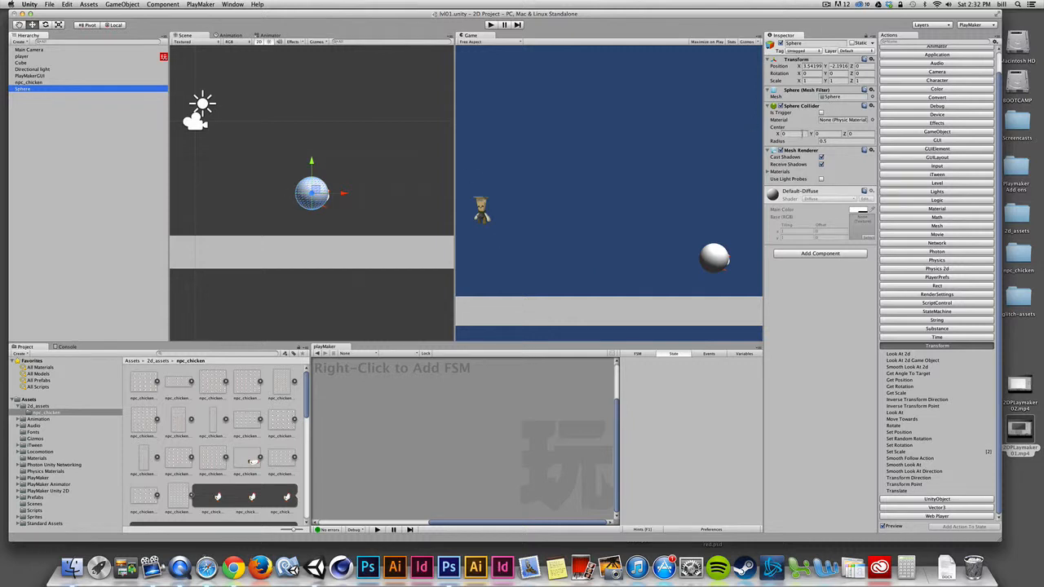
{"action": "left_click", "coordinate": [804, 80]}
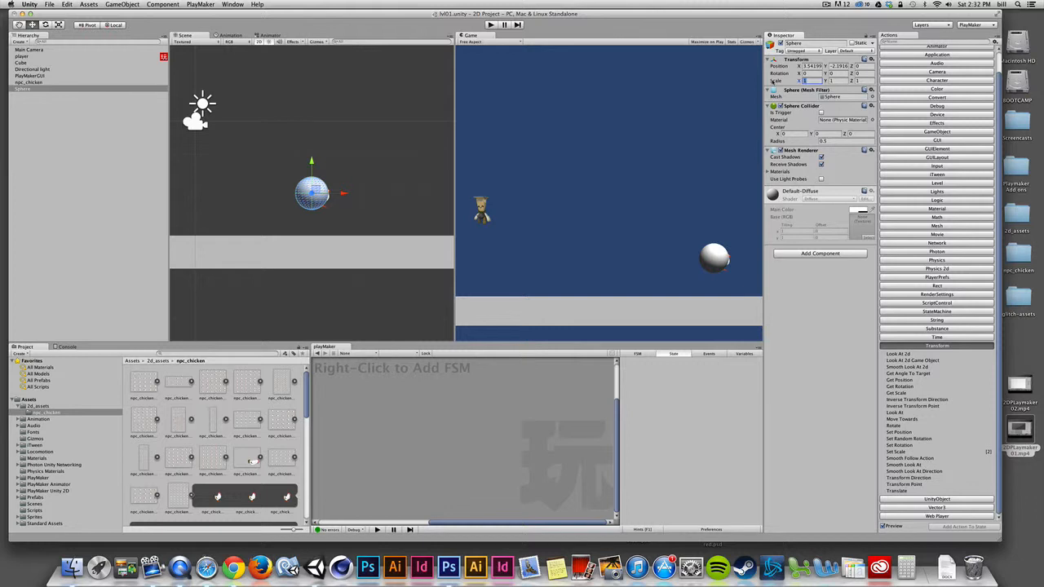
{"action": "type", "text": ".2"}
{"action": "key", "text": "Tab"}
{"action": "type", "text": ".2"}
{"action": "key", "text": "Tab"}
{"action": "type", "text": ".2"}
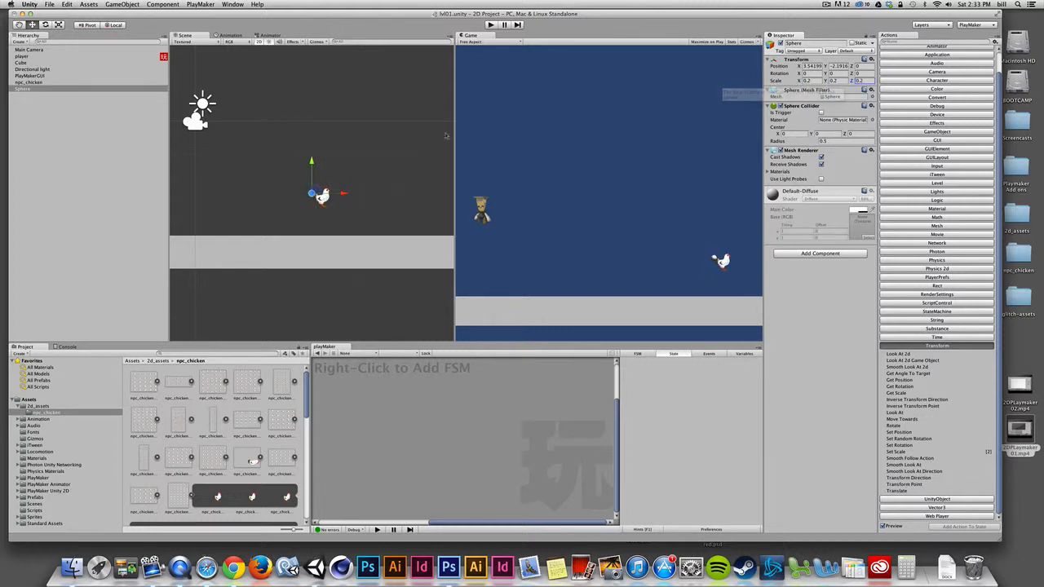
Step: Rename the sphere to Position1
{"action": "left_click", "coordinate": [25, 89]}
{"action": "left_click", "coordinate": [29, 92]}
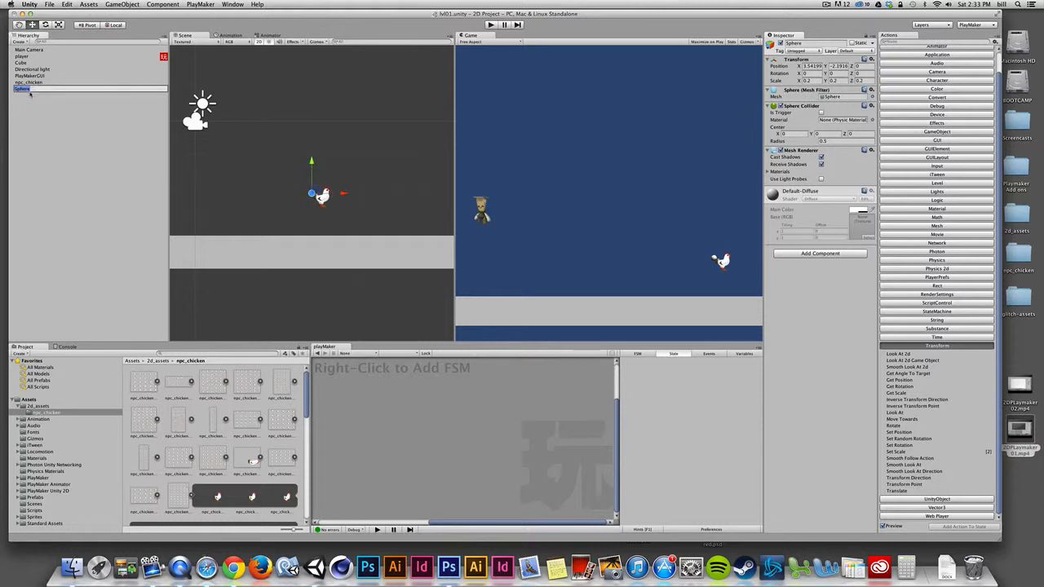
{"action": "type", "text": "Position1"}
{"action": "key", "text": "Return"}
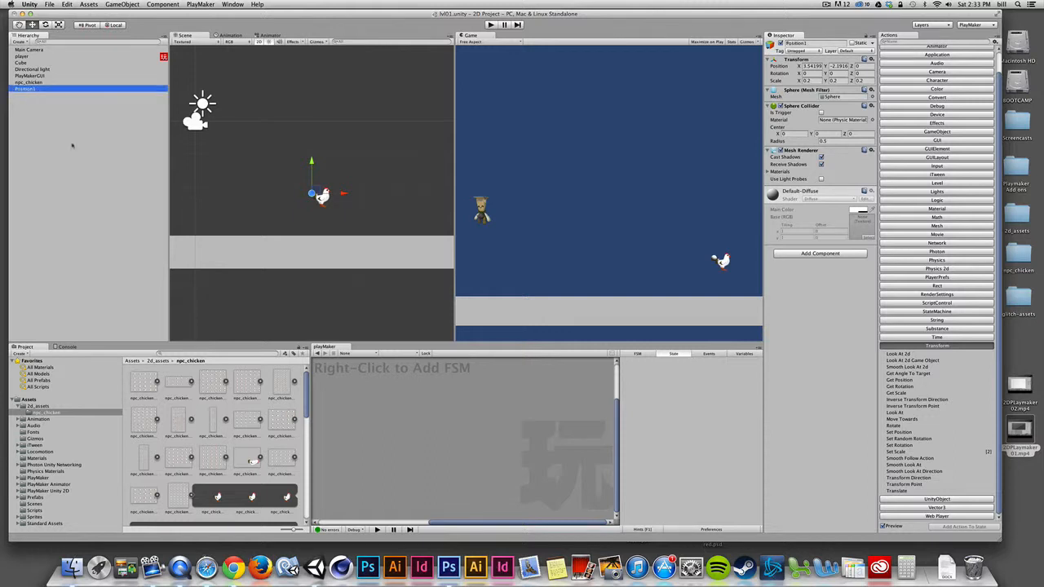
Step: Move the Position1 marker horizontally to about X -1.94, between the player and the chicken
{"action": "left_click_drag", "start_coordinate": [337, 194], "coordinate": [167, 196]}
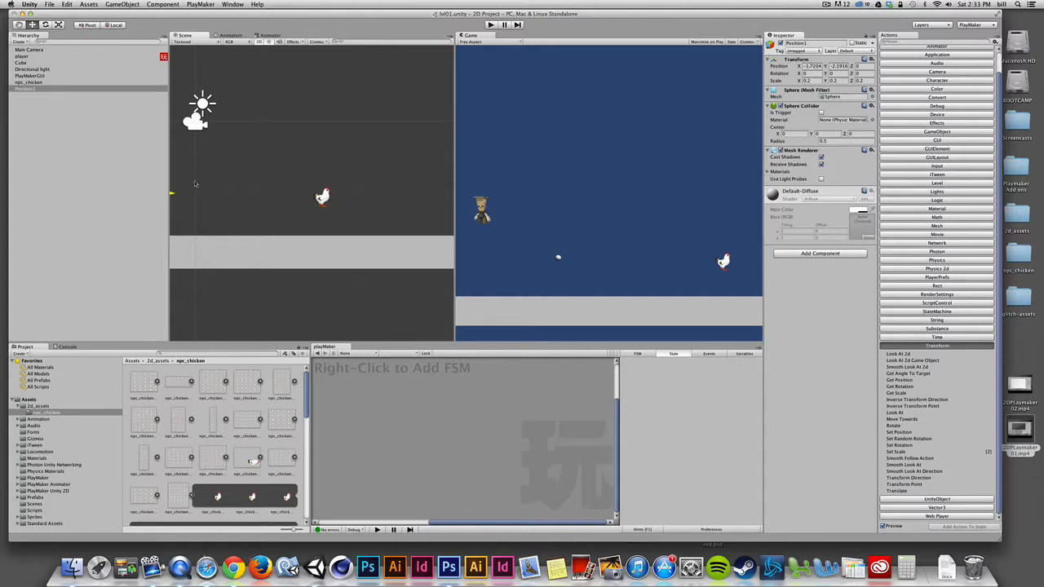
{"action": "scroll", "coordinate": [213, 167], "scroll_direction": "down", "scroll_amount": 4}
{"action": "mouse_move", "coordinate": [256, 193]}
{"action": "left_mouse_down"}
{"action": "mouse_move", "coordinate": [243, 195]}
{"action": "mouse_move", "coordinate": [253, 196]}
{"action": "left_mouse_up"}
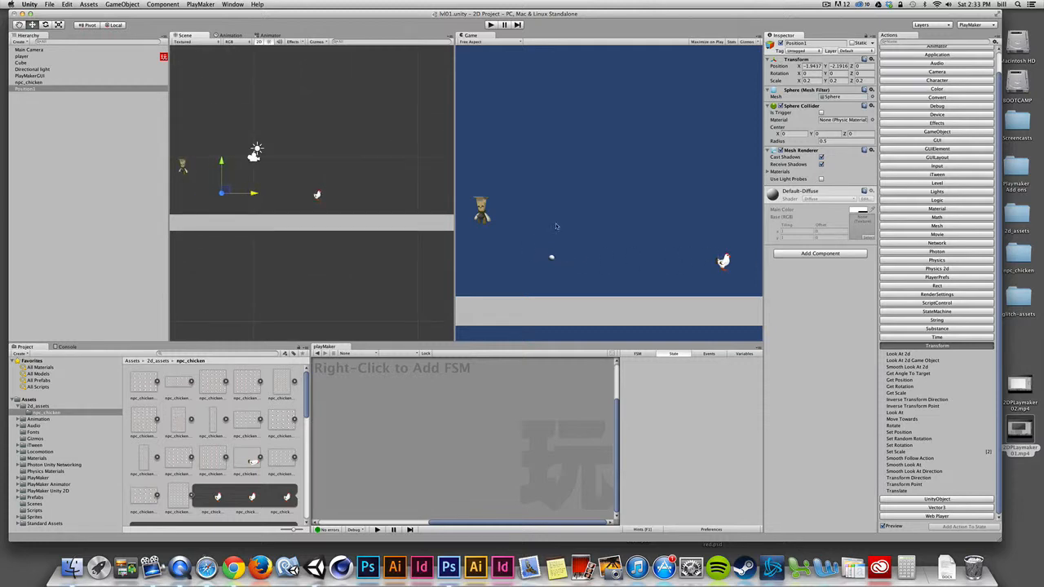
Step: Duplicate Position1 as a second marker named Position2, placed beyond the chicken at about X 4.78
{"action": "key", "text": "super+d"}
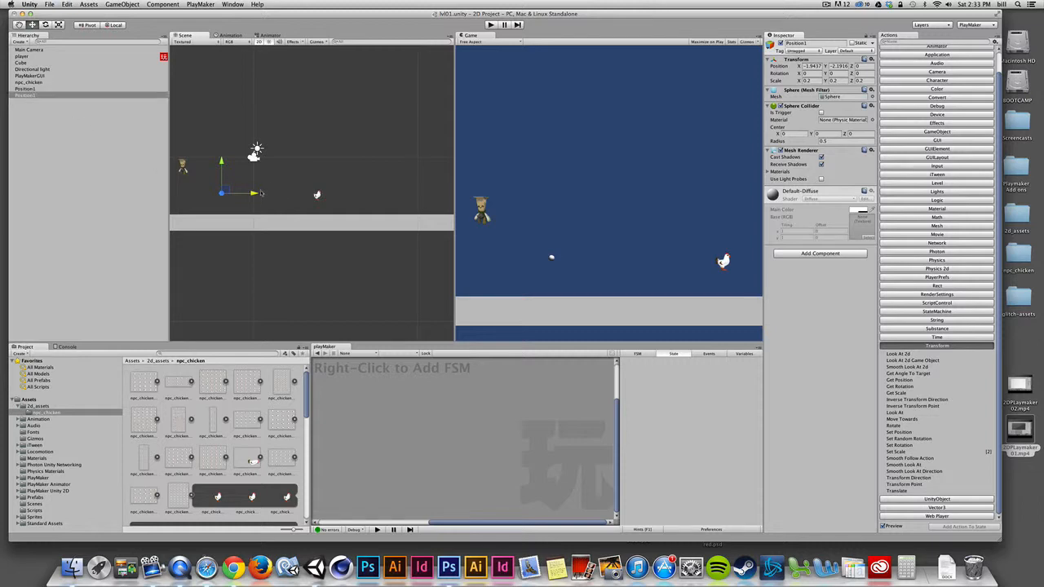
{"action": "left_click_drag", "start_coordinate": [255, 194], "coordinate": [371, 195]}
{"action": "left_click", "coordinate": [34, 96]}
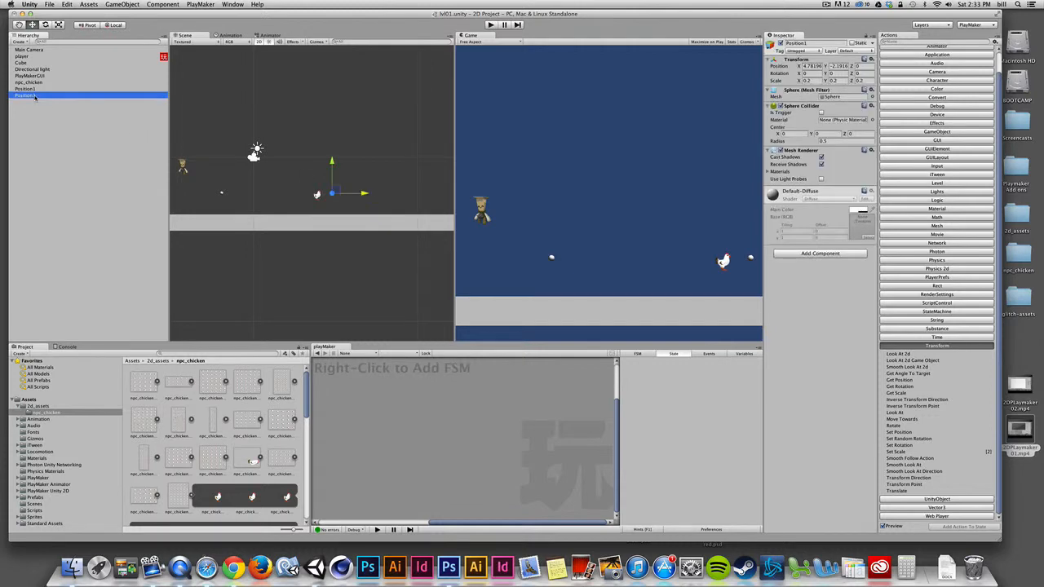
{"action": "key", "text": "Return"}
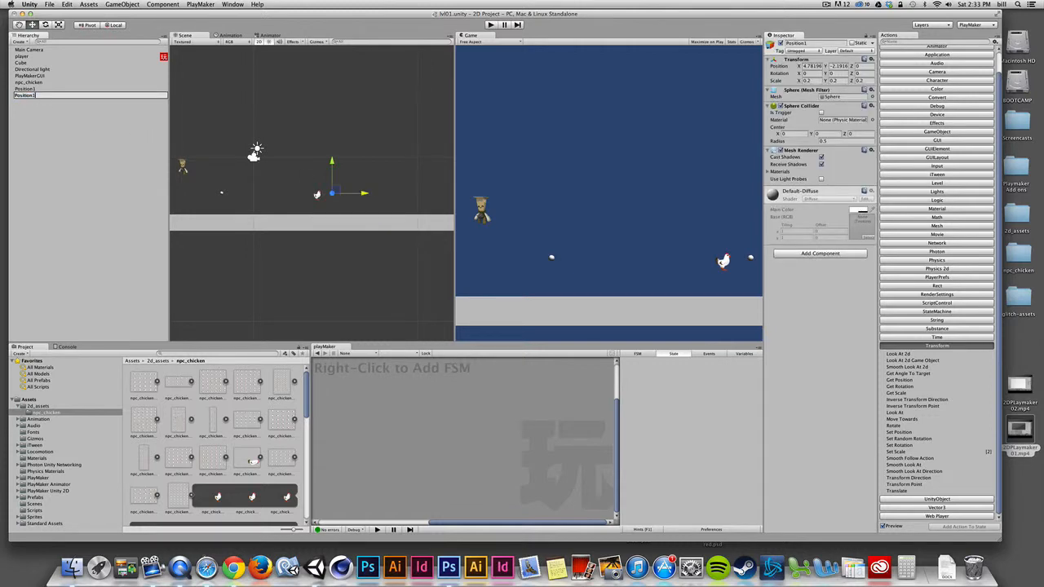
{"action": "type", "text": "2"}
{"action": "key", "text": "Return"}
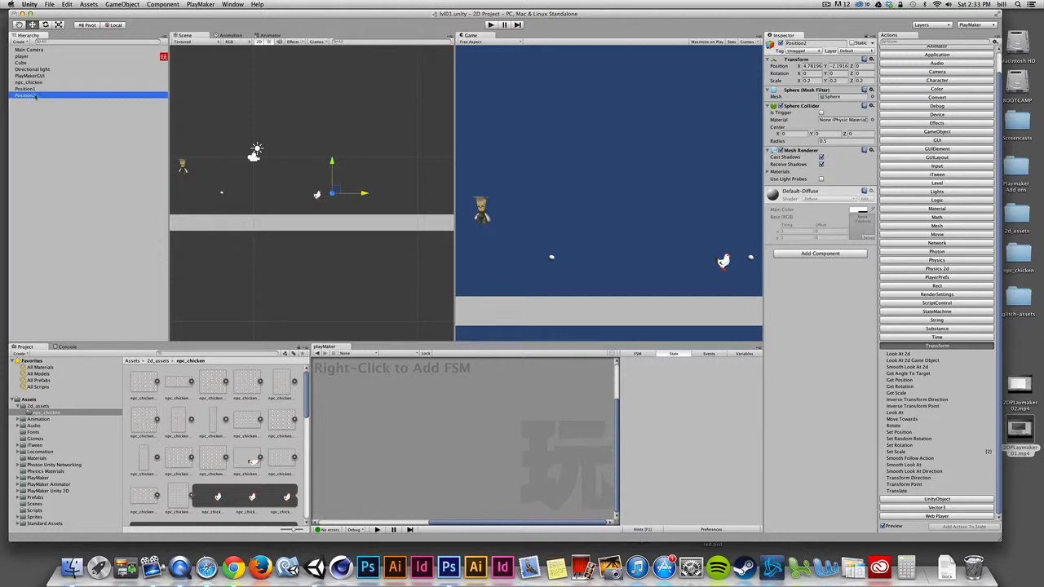
Step: Lower Position1 and Position2 together to about Y -3.11, just above the ground platform
{"action": "left_click", "coordinate": [31, 89], "text": "shift"}
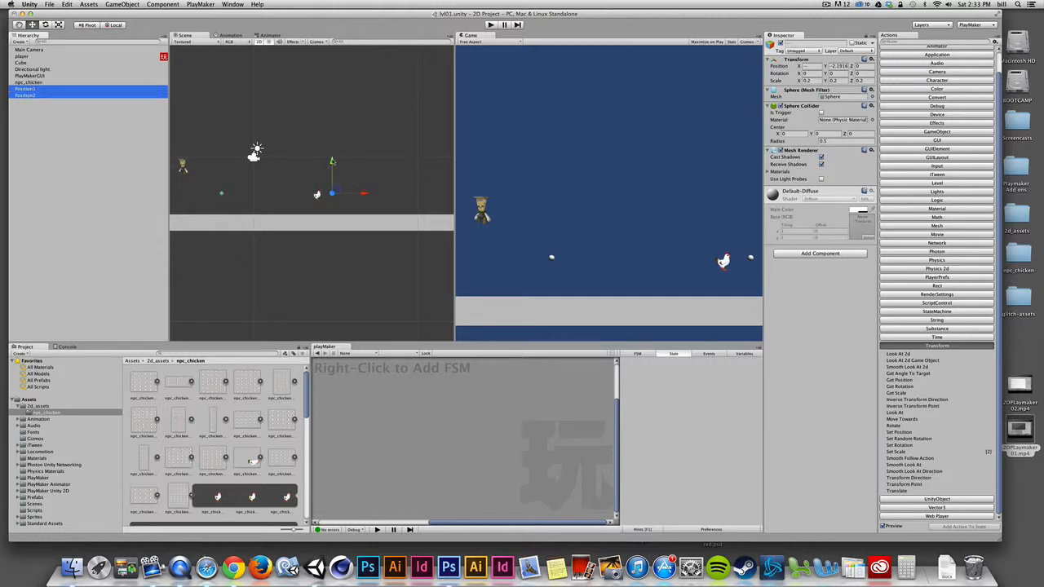
{"action": "left_click_drag", "start_coordinate": [332, 162], "coordinate": [334, 182]}
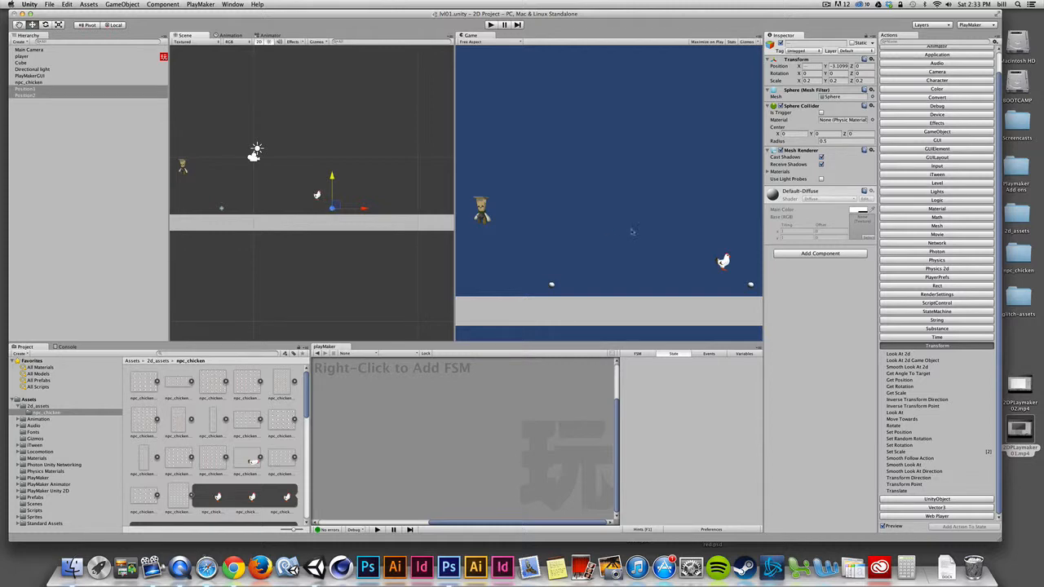
Step: Add a PlayMaker FSM to the npc_chicken object
{"action": "left_click", "coordinate": [27, 83]}
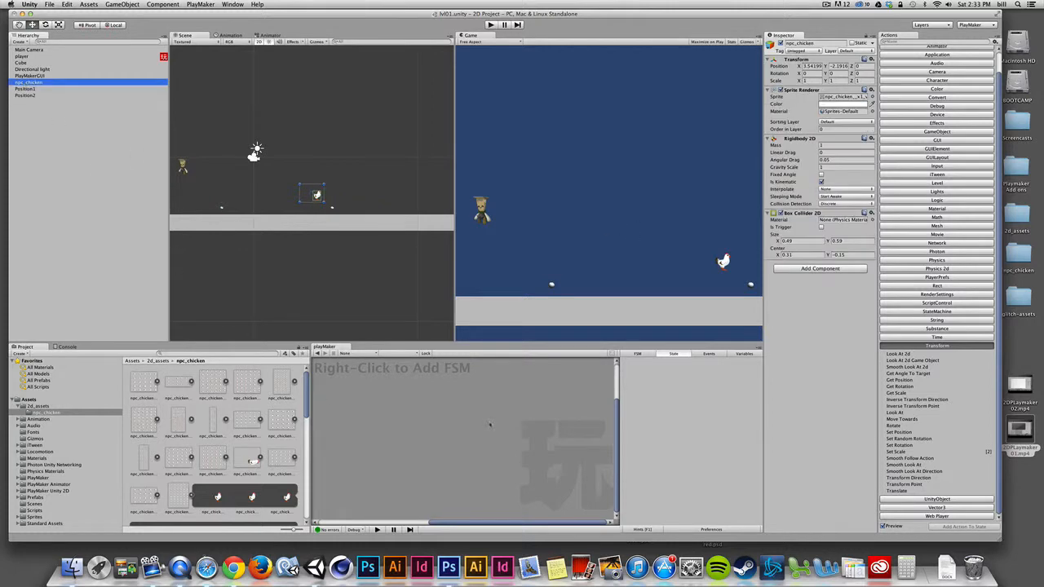
{"action": "right_click", "coordinate": [407, 402]}
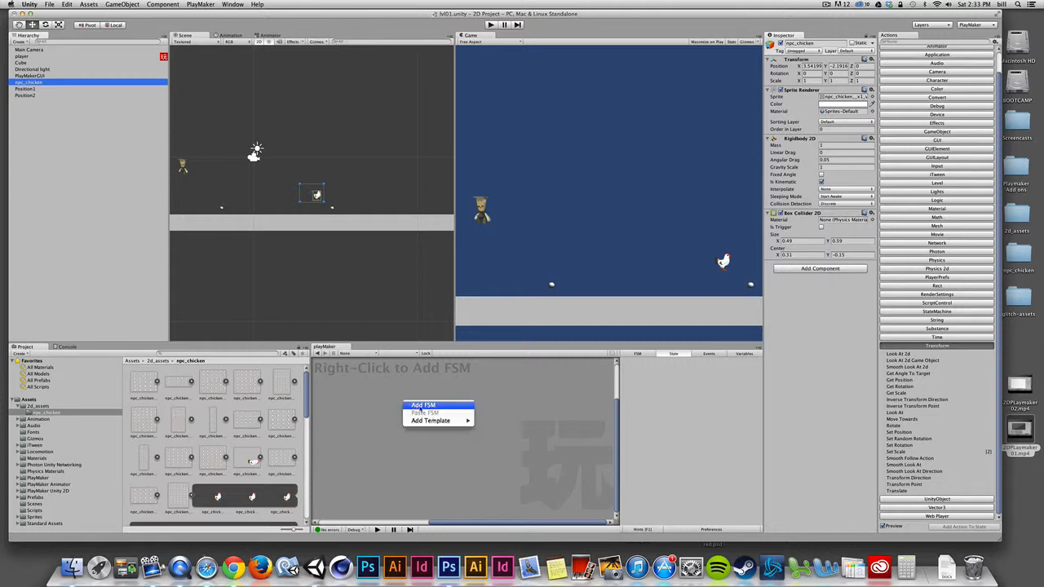
{"action": "left_click", "coordinate": [410, 407]}
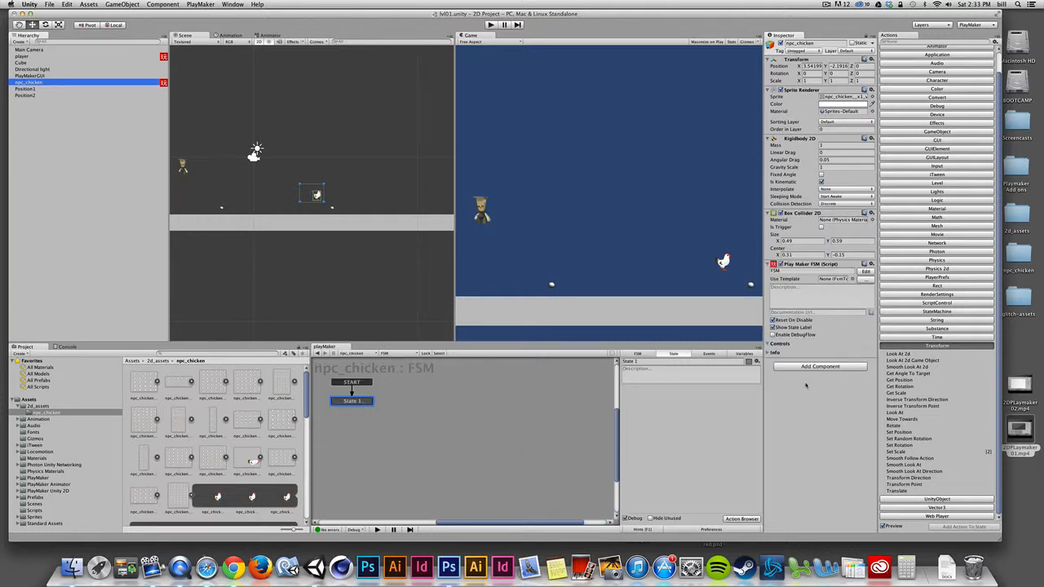
Step: Give State 1 a Move Towards action with Position1 as its target object, and test it by playing the scene
{"action": "left_click", "coordinate": [971, 345]}
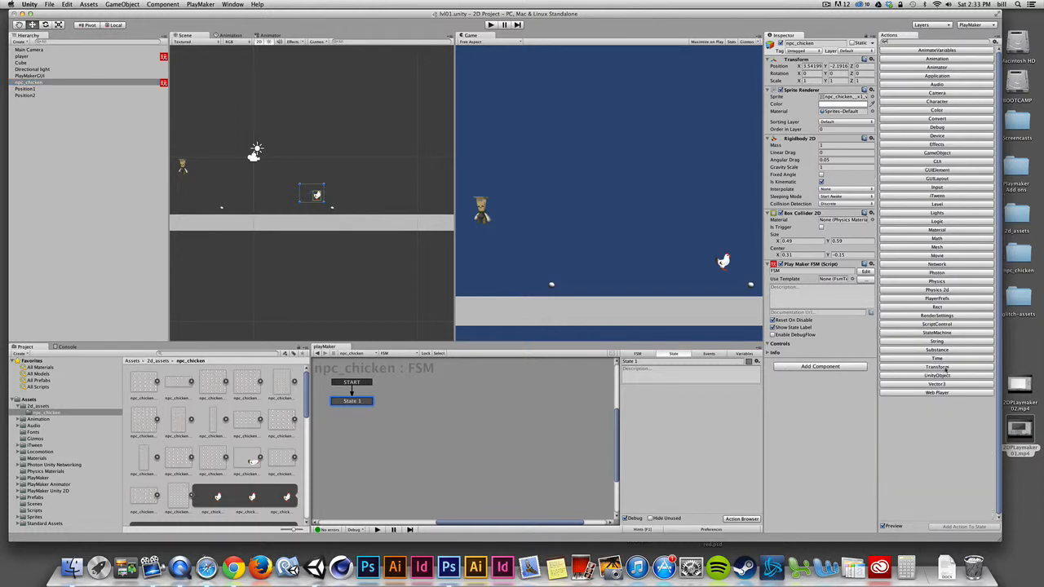
{"action": "left_click", "coordinate": [946, 369]}
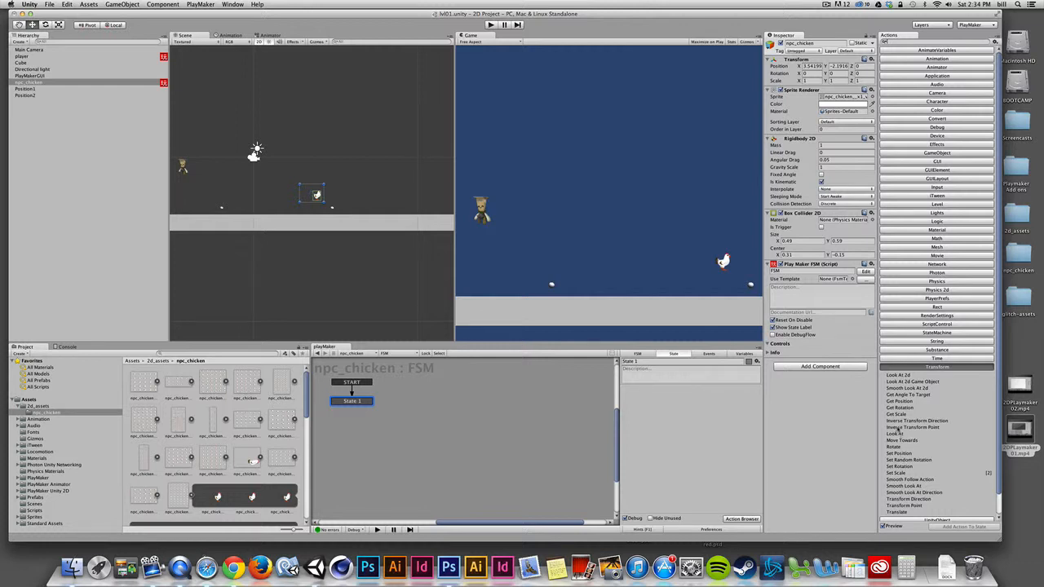
{"action": "left_click", "coordinate": [900, 440]}
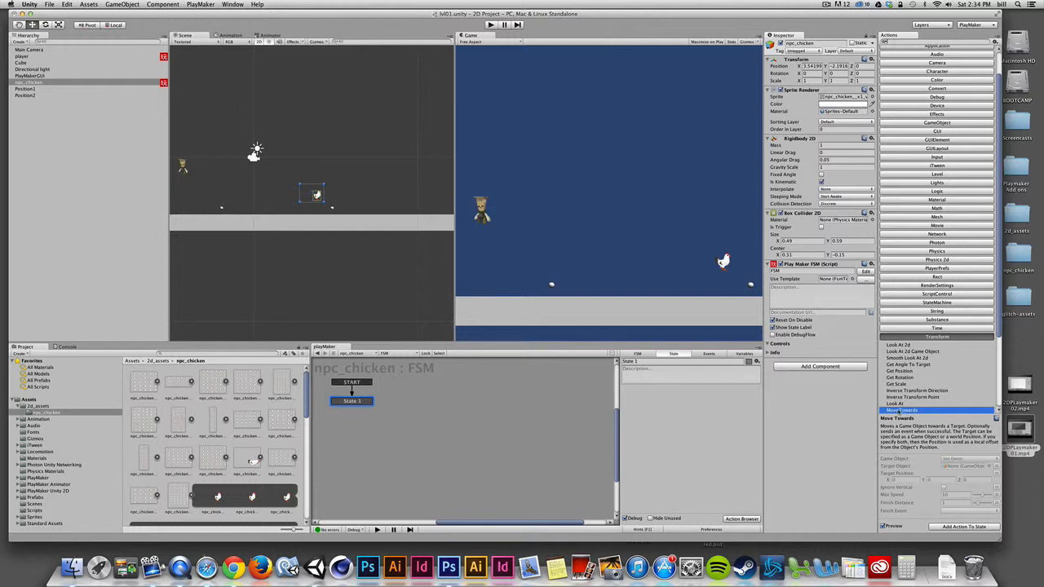
{"action": "double_click", "coordinate": [900, 412]}
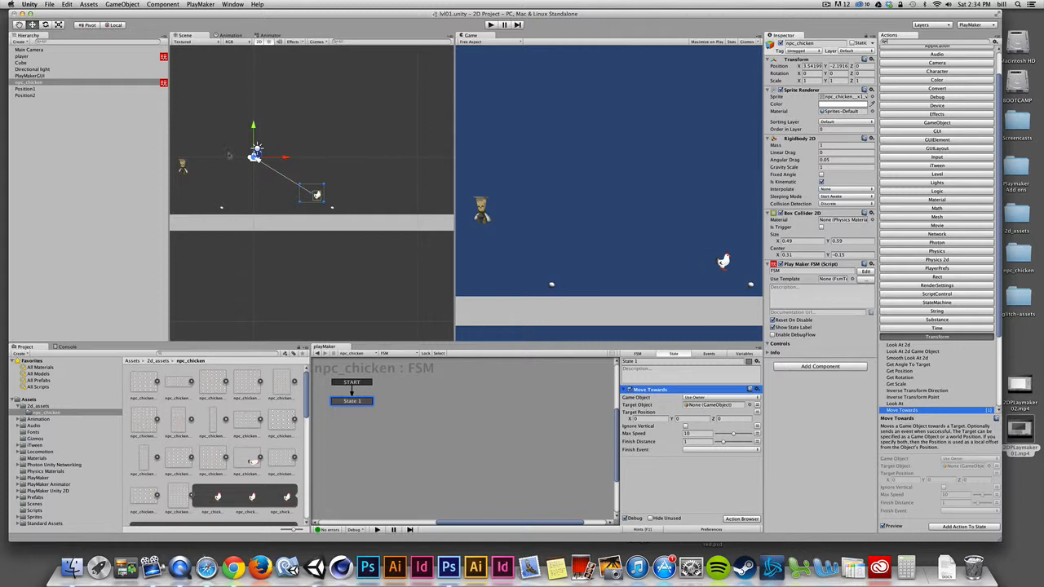
{"action": "left_click_drag", "start_coordinate": [29, 89], "coordinate": [696, 406]}
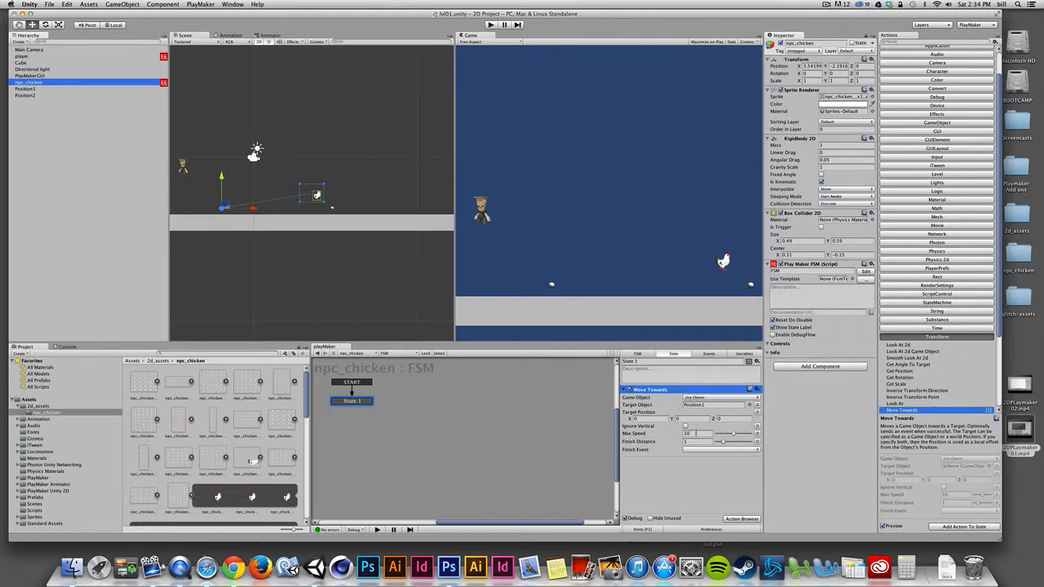
{"action": "left_click", "coordinate": [490, 24]}
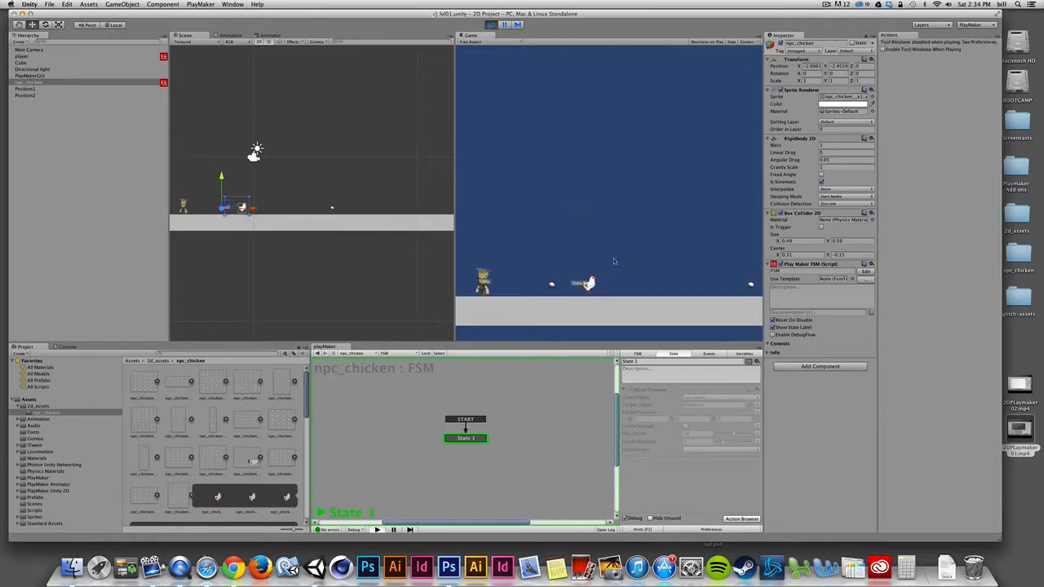
{"action": "left_click", "coordinate": [490, 26]}
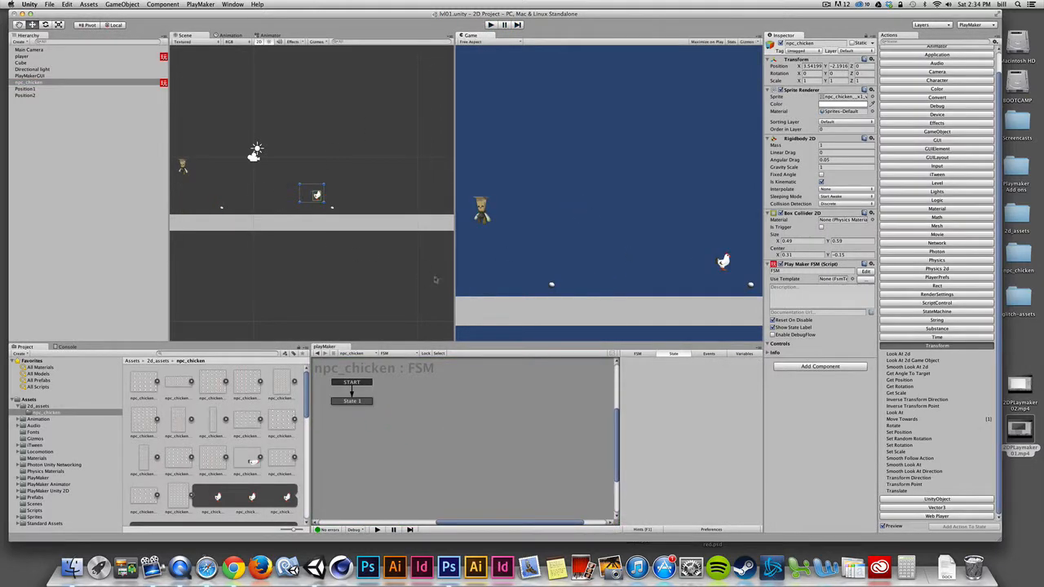
Step: Set the Max Speed of State 1's Move Towards action to 1 and play the scene to test it
{"action": "left_click", "coordinate": [25, 82]}
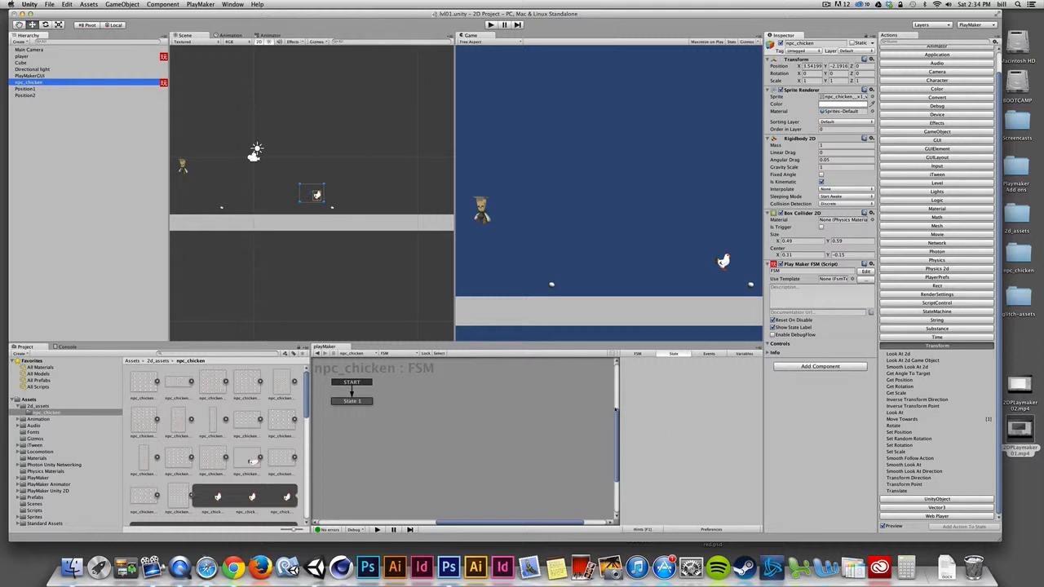
{"action": "left_click", "coordinate": [349, 401]}
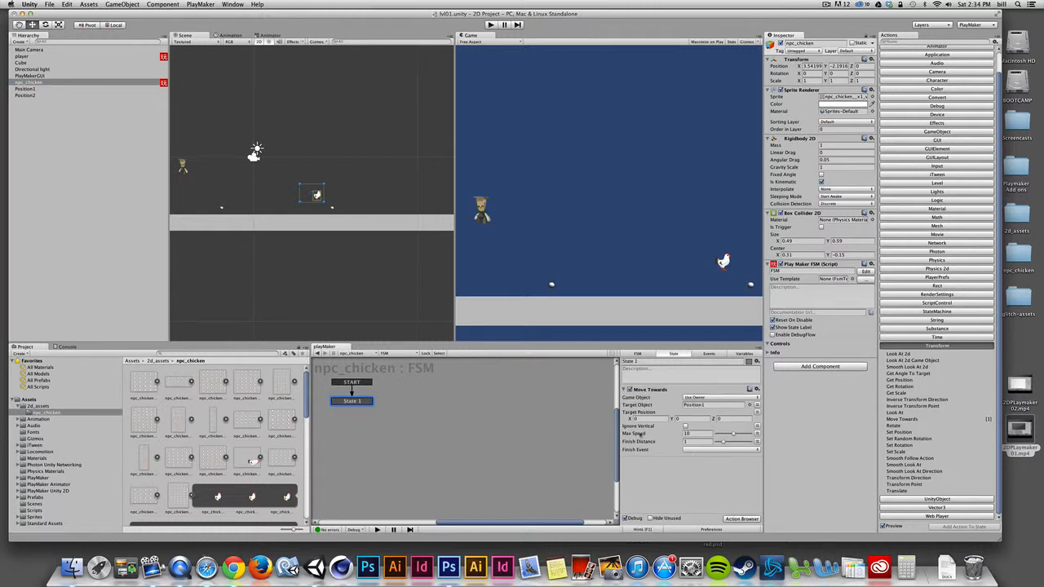
{"action": "left_click", "coordinate": [687, 434]}
{"action": "type", "text": "1"}
{"action": "left_click", "coordinate": [490, 24]}
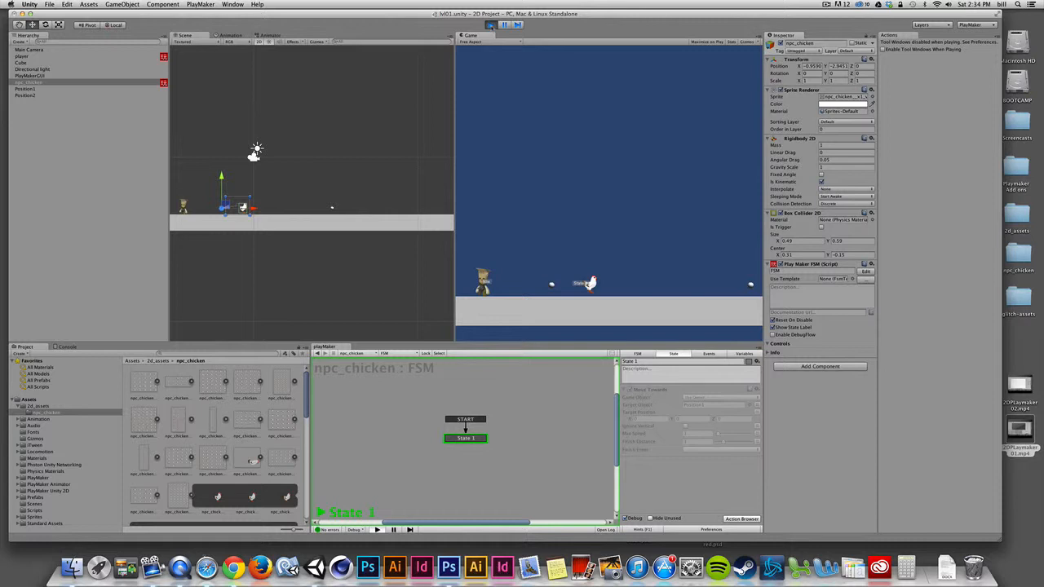
{"action": "left_click", "coordinate": [491, 26]}
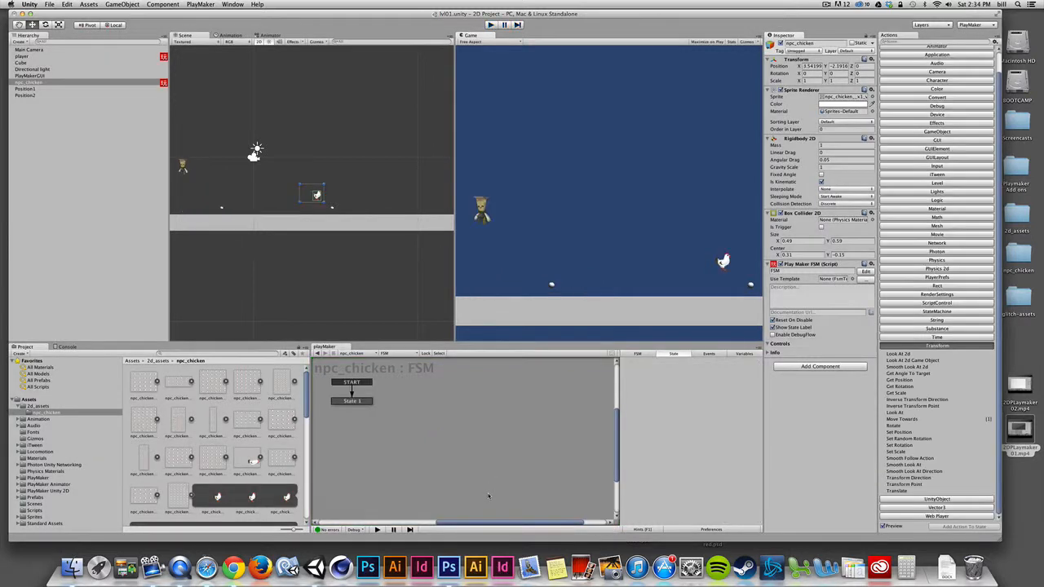
Step: Set the Finish Distance of State 1's Move Towards action to 0.1
{"action": "left_click", "coordinate": [349, 401]}
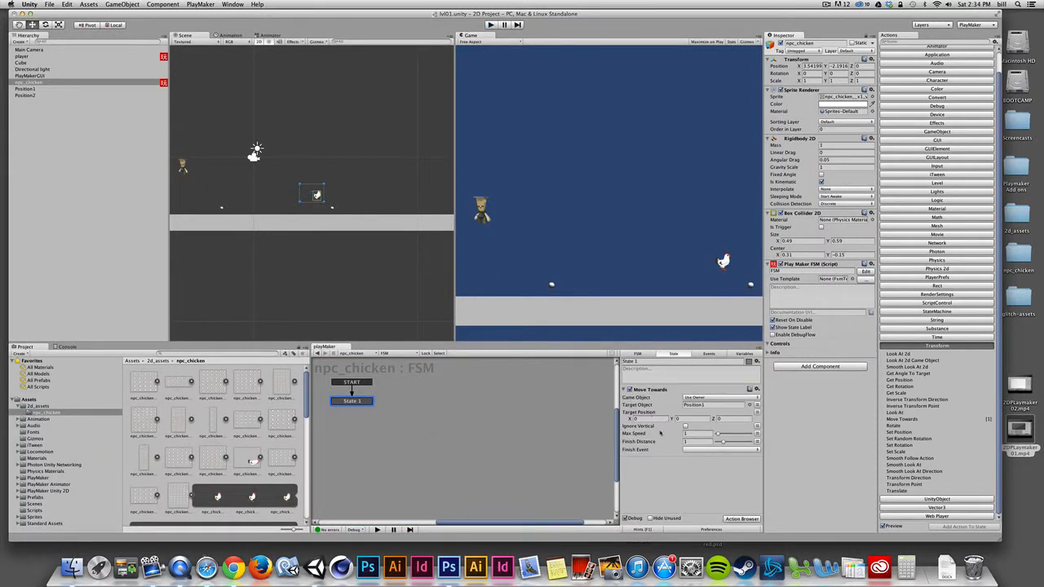
{"action": "left_click", "coordinate": [685, 441]}
{"action": "left_click_drag", "start_coordinate": [687, 441], "coordinate": [683, 444]}
{"action": "type", "text": "."}
Step: Disable the Sphere Collider on both the Position1 and Position2 markers
{"action": "left_click", "coordinate": [25, 90]}
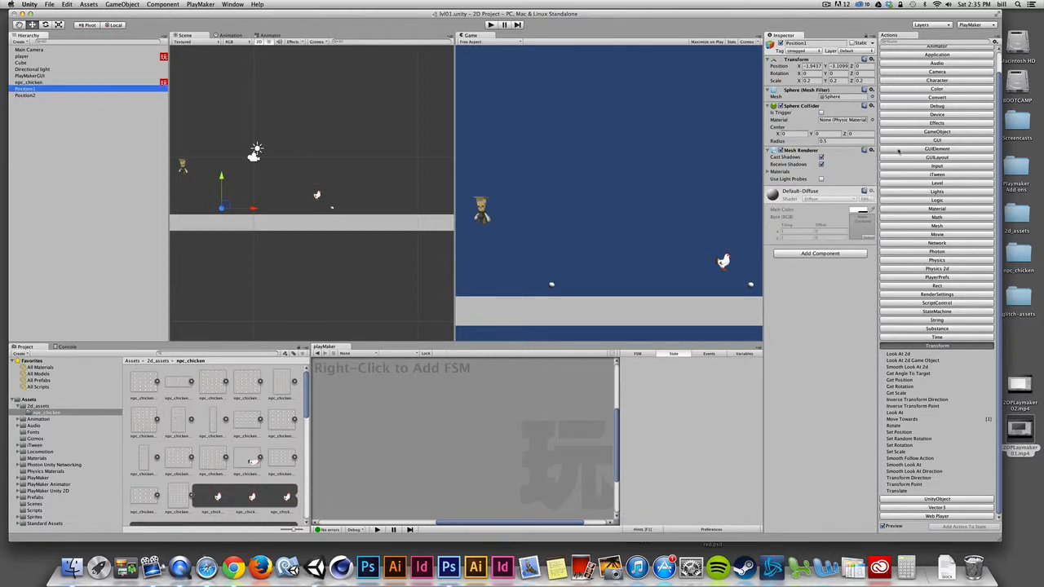
{"action": "left_click", "coordinate": [784, 108]}
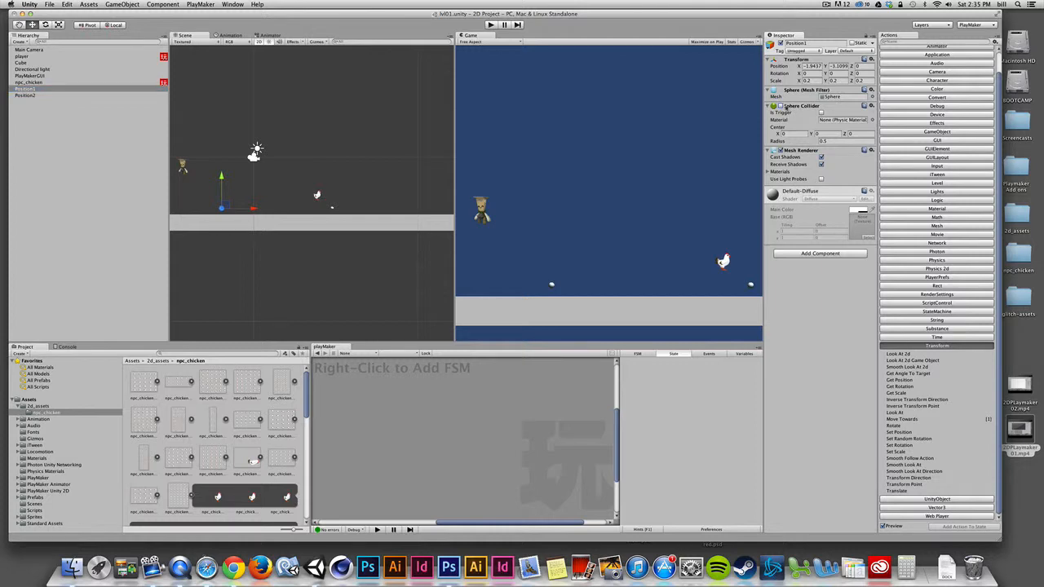
{"action": "left_click", "coordinate": [35, 96]}
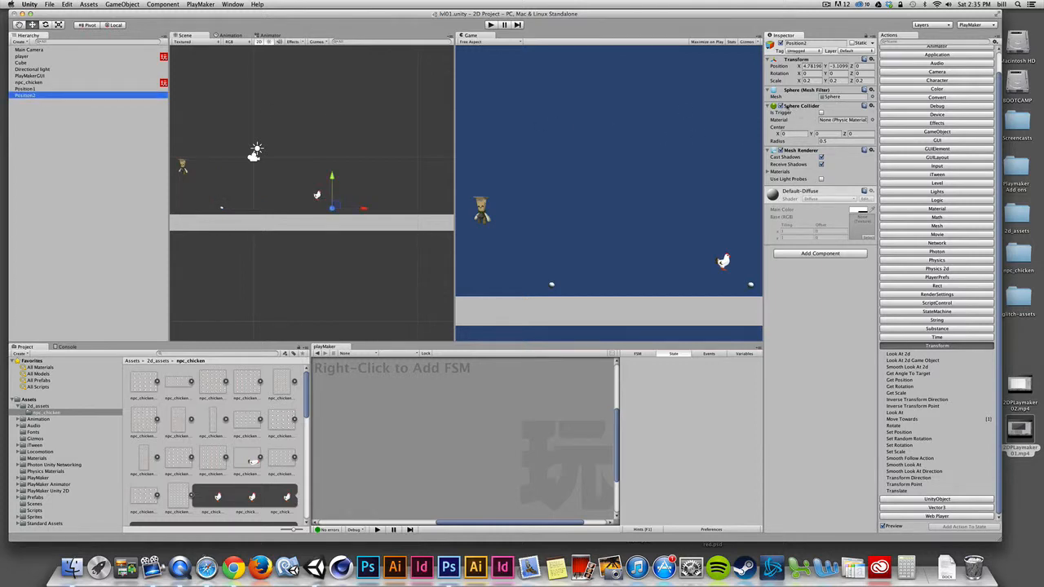
{"action": "left_click", "coordinate": [783, 107]}
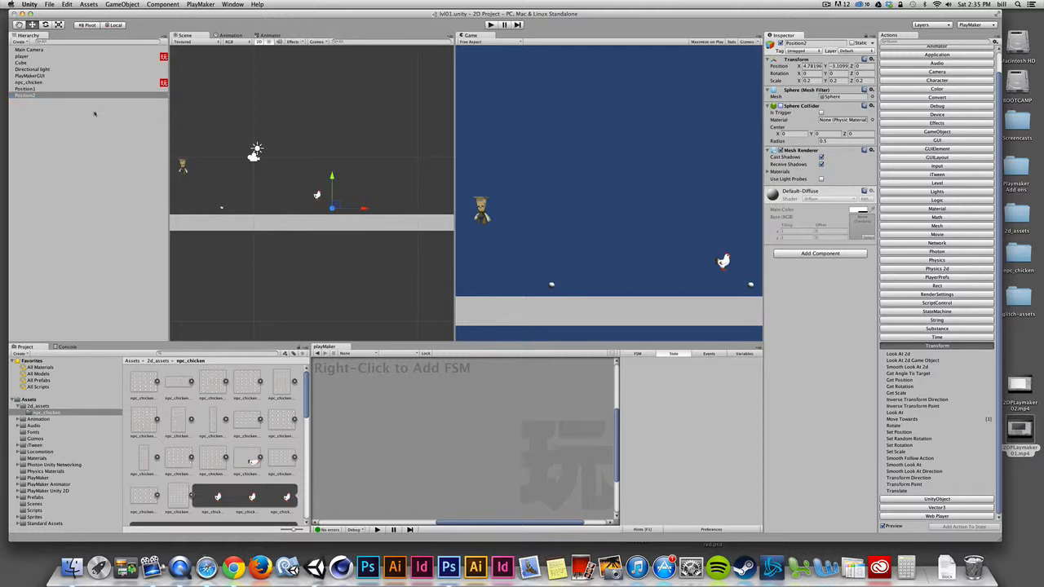
{"action": "left_click", "coordinate": [26, 89]}
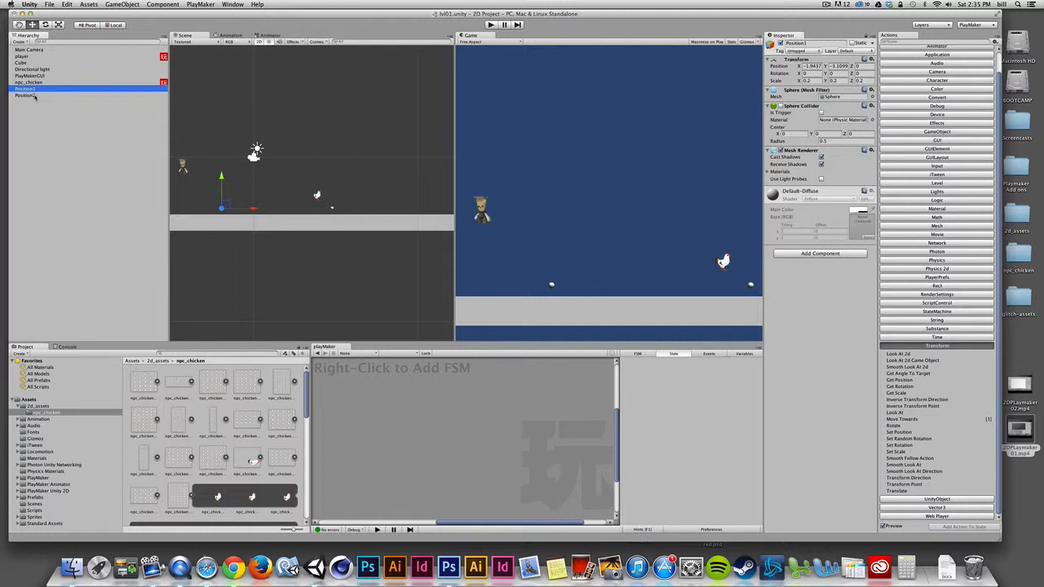
Step: Play the scene with npc_chicken selected to check how the chicken moves towards Position1
{"action": "left_click", "coordinate": [27, 82]}
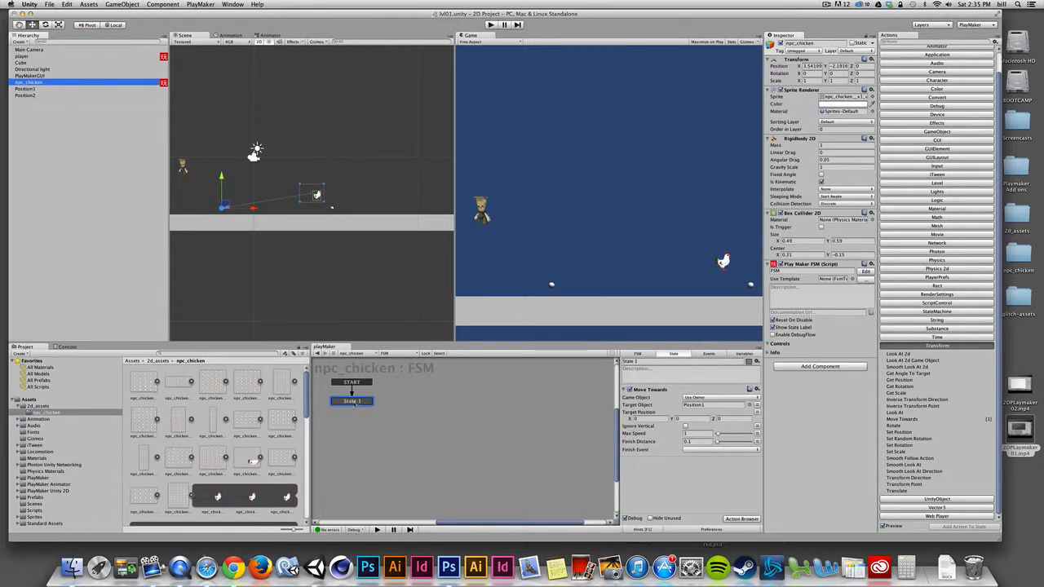
{"action": "left_click", "coordinate": [491, 25]}
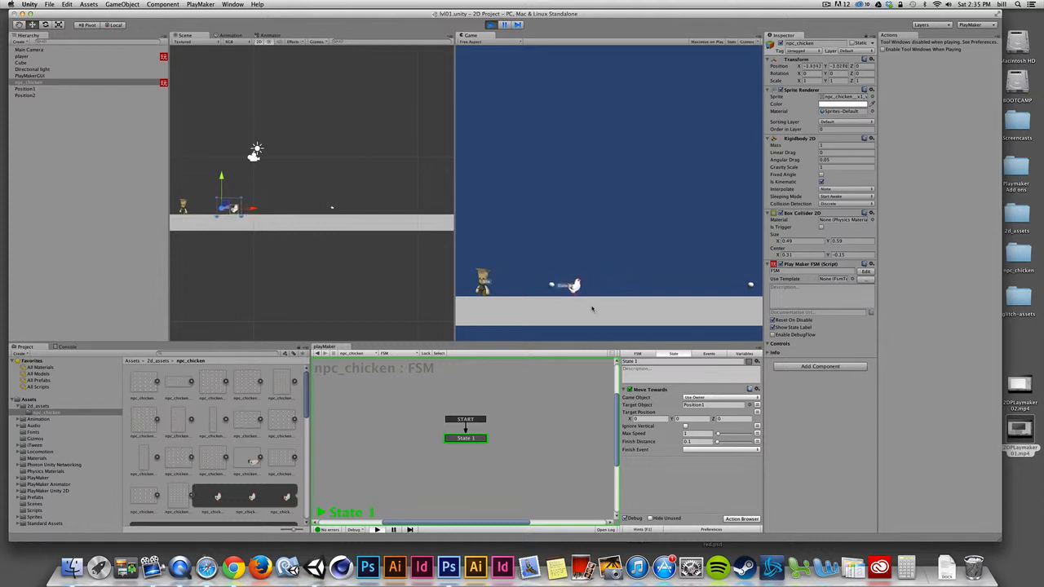
{"action": "left_click", "coordinate": [491, 25]}
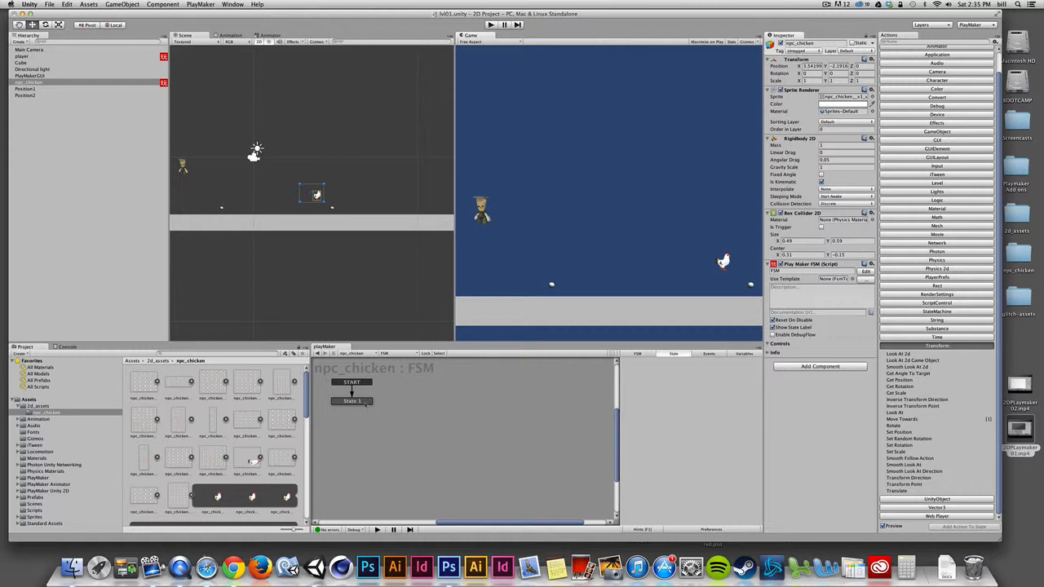
Step: Add an event named "change direction" to the npc_chicken FSM
{"action": "left_click", "coordinate": [364, 402]}
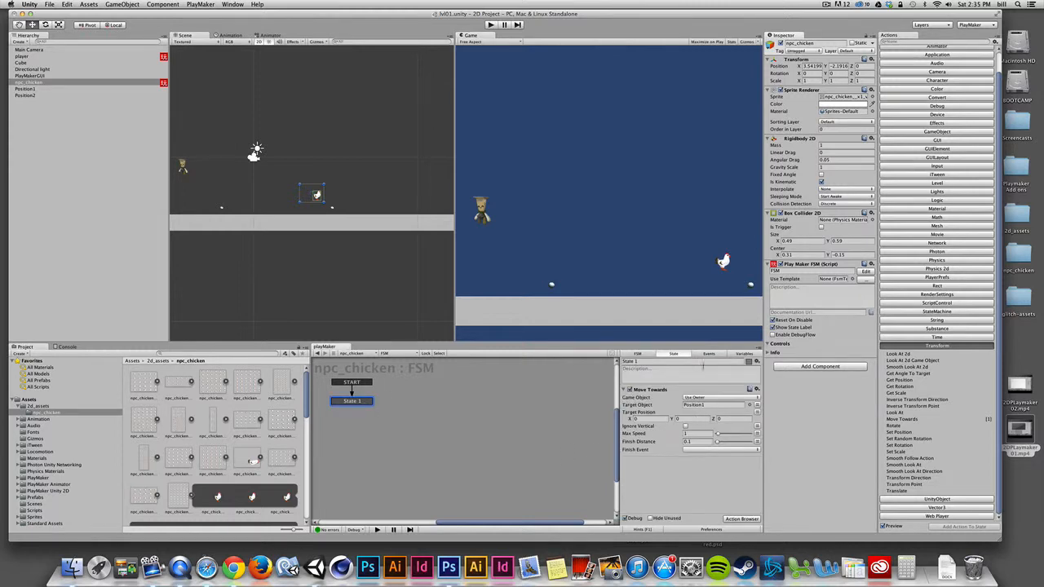
{"action": "left_click", "coordinate": [709, 354]}
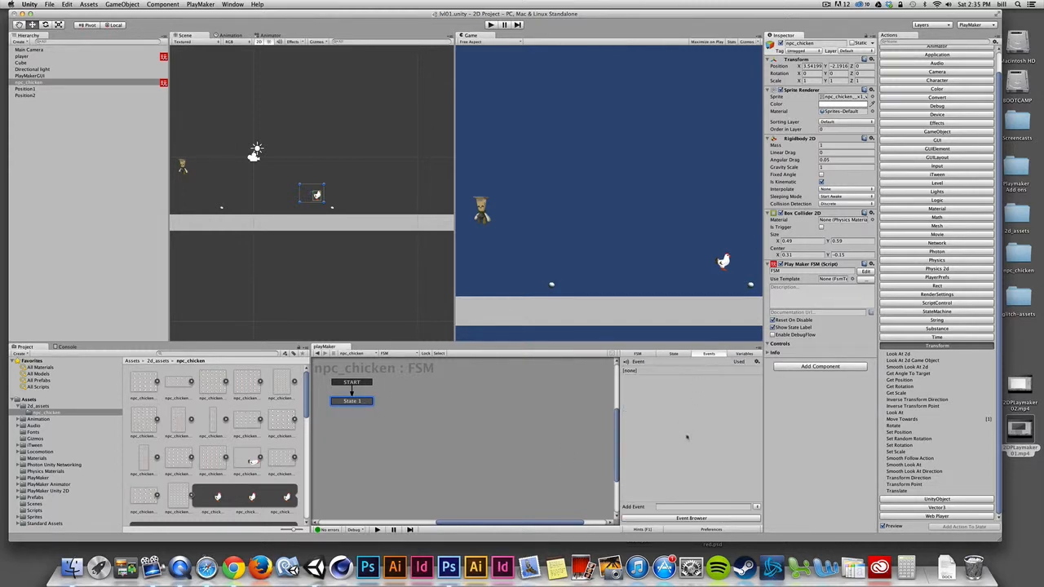
{"action": "left_click", "coordinate": [680, 506]}
{"action": "type", "text": "change direction"}
{"action": "key", "text": "Return"}
Step: Set the Finish Event of State 1's Move Towards action to change direction and add a transition for that event to State 1
{"action": "left_click", "coordinate": [673, 354]}
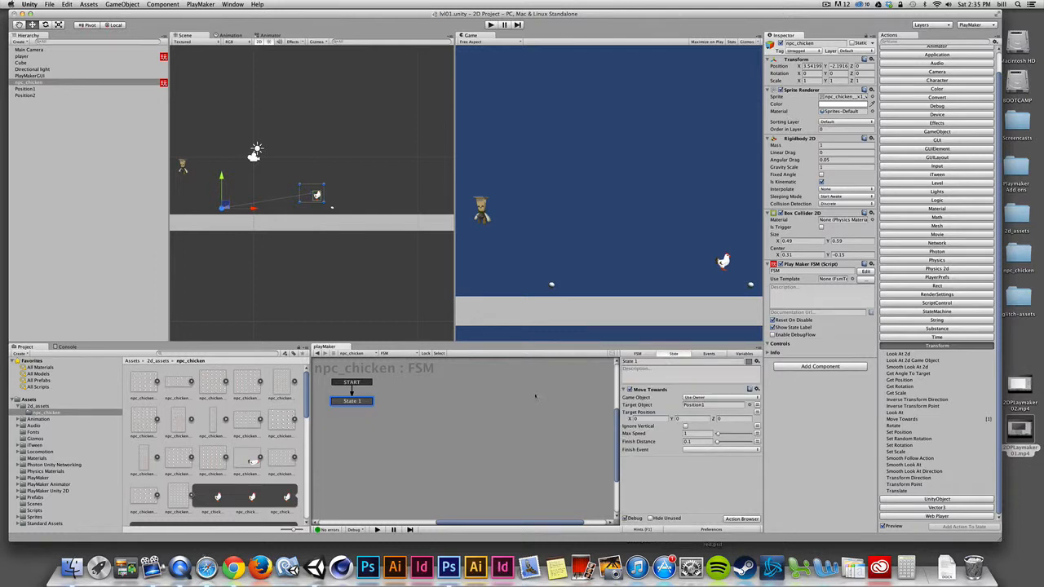
{"action": "left_click", "coordinate": [695, 449]}
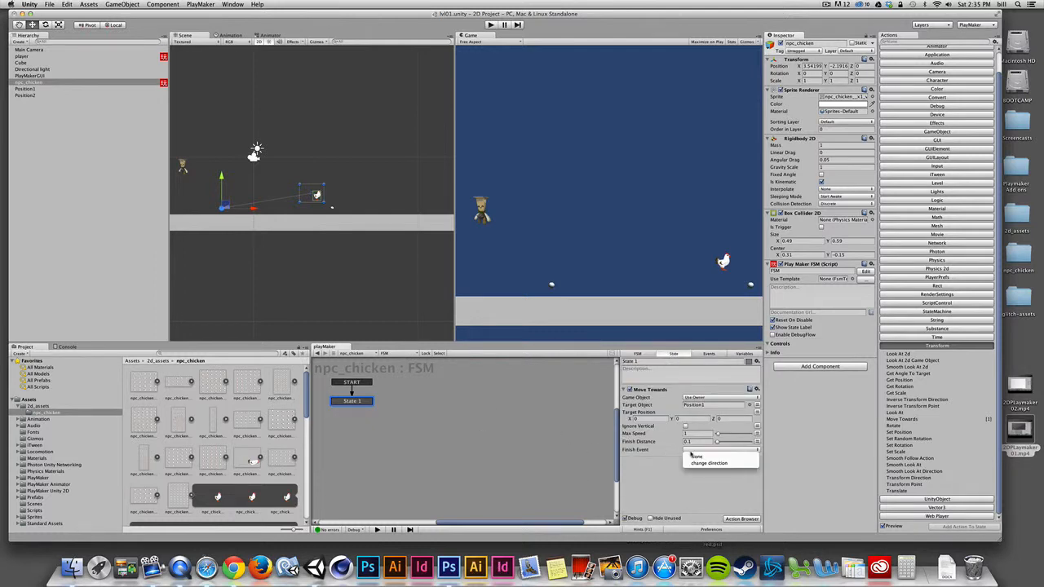
{"action": "left_click", "coordinate": [696, 463]}
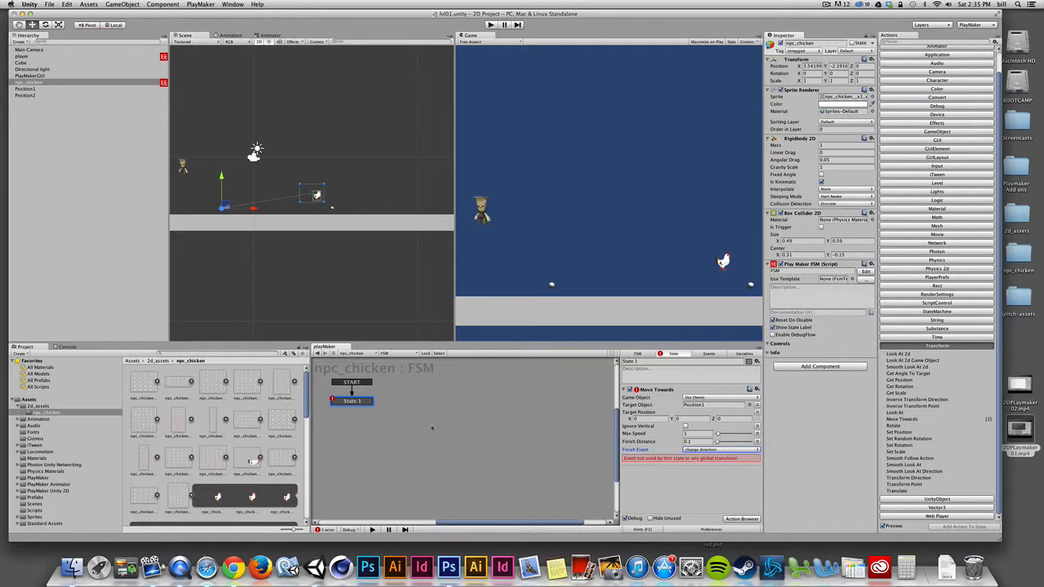
{"action": "right_click", "coordinate": [356, 402]}
{"action": "mouse_move", "coordinate": [424, 405]}
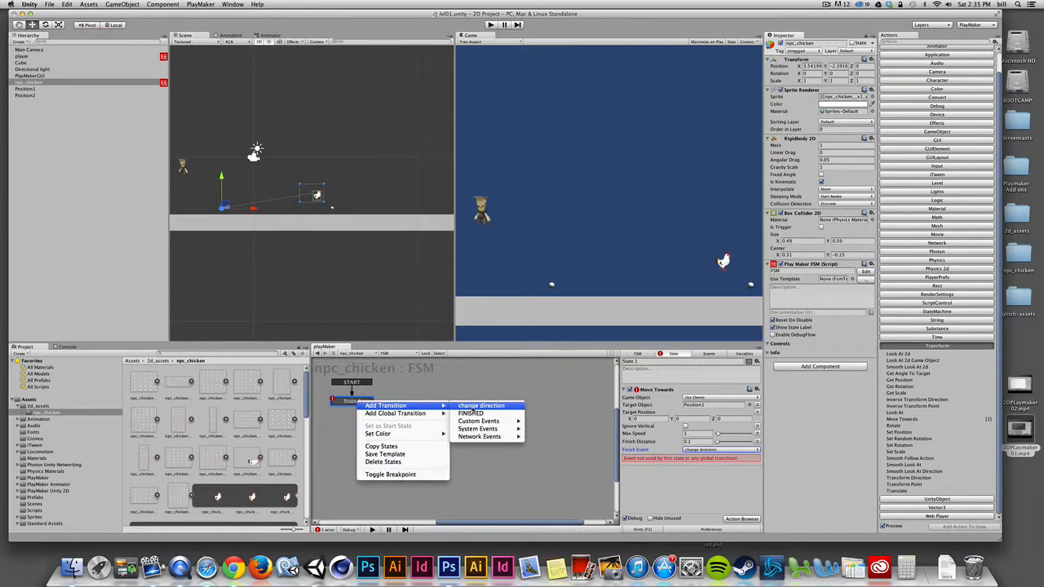
{"action": "left_click", "coordinate": [477, 406]}
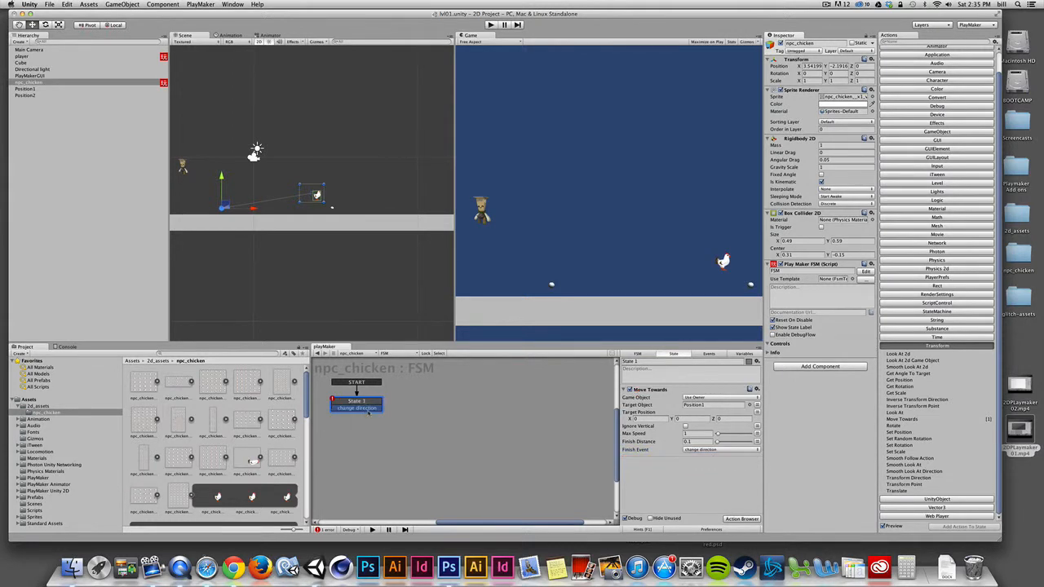
Step: Add a second state beside State 1 in the chicken's FSM and give it a Move Towards action
{"action": "right_click", "coordinate": [487, 400]}
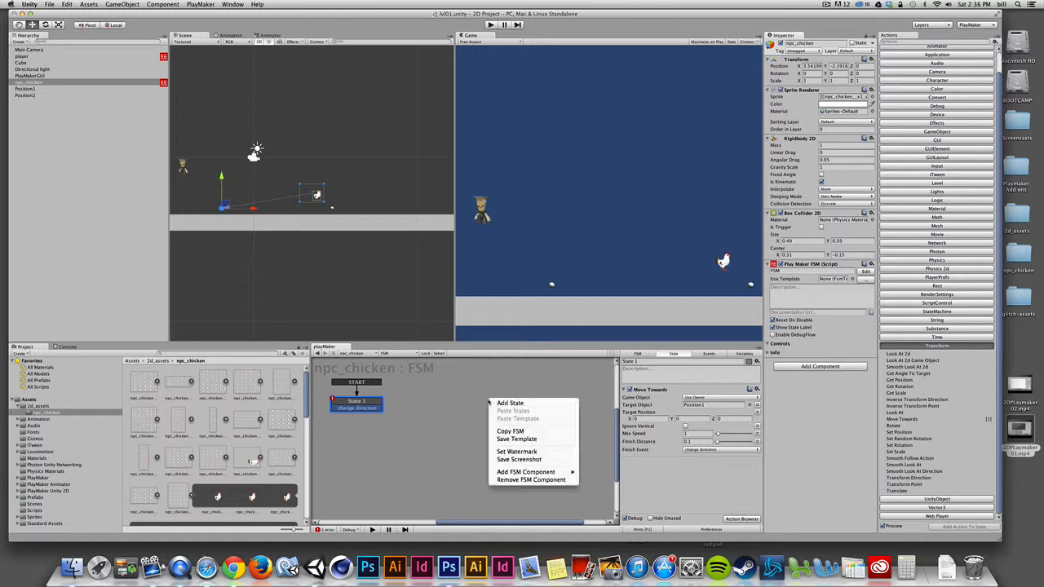
{"action": "left_click", "coordinate": [501, 403]}
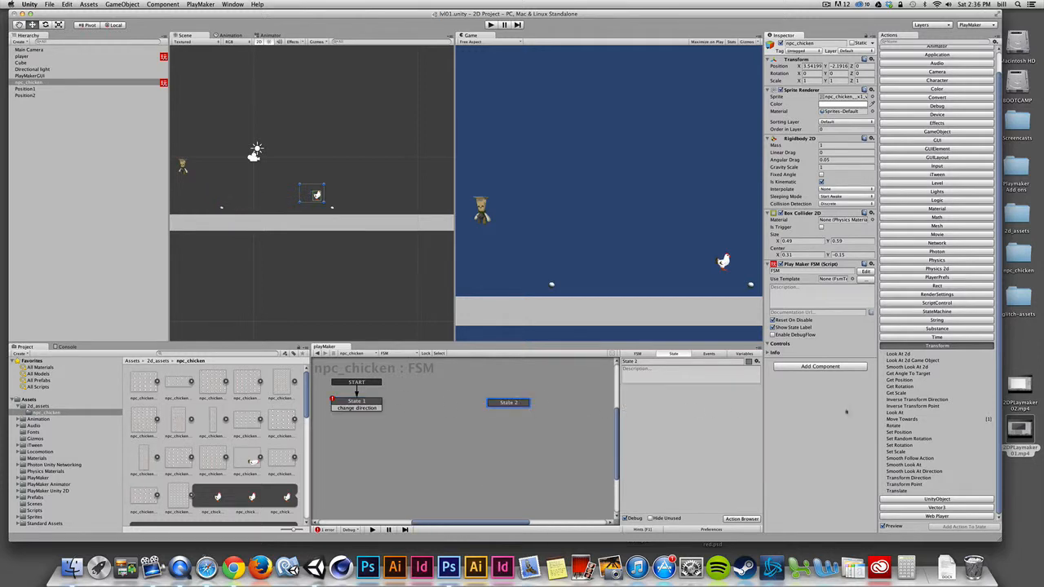
{"action": "left_click", "coordinate": [909, 419]}
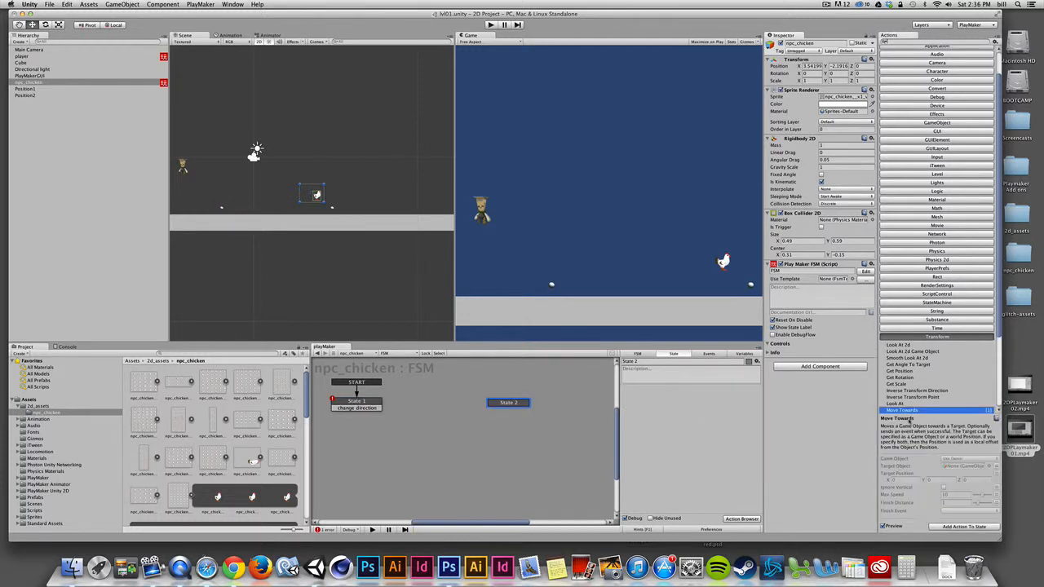
{"action": "double_click", "coordinate": [907, 411]}
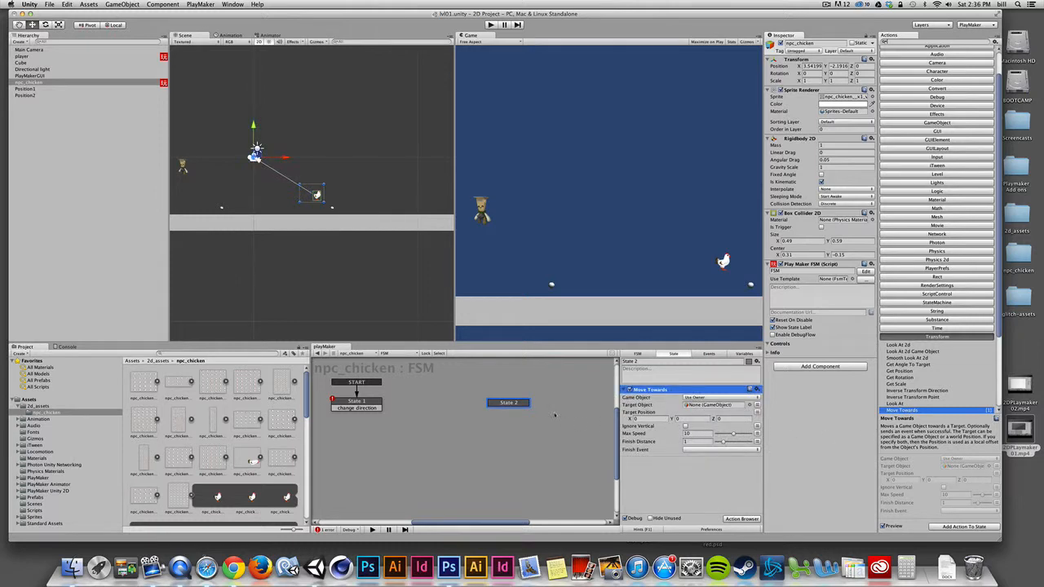
Step: Replace State 2 with a pasted copy of State 1, keeping the current start state
{"action": "right_click", "coordinate": [517, 403]}
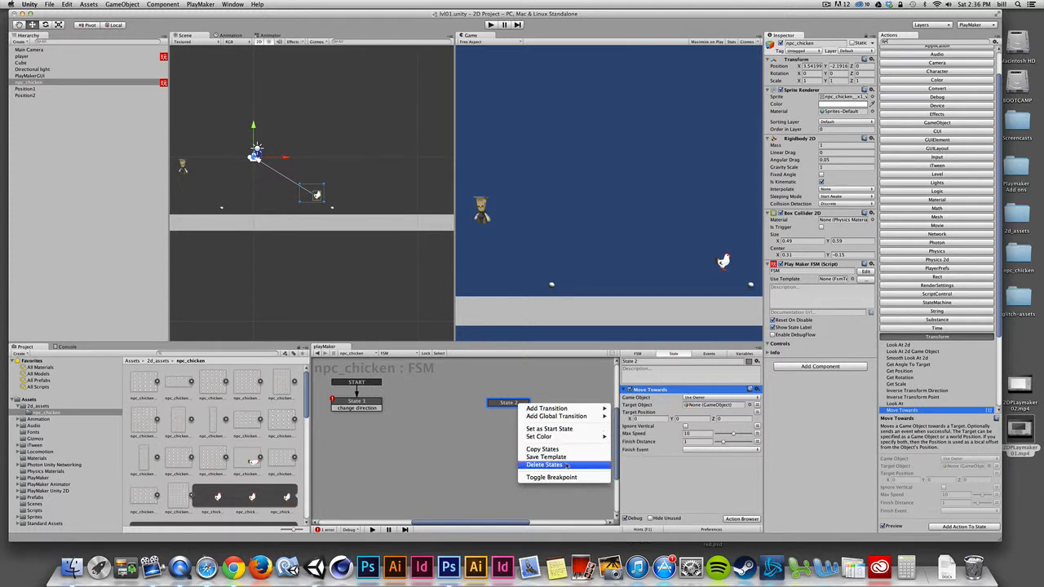
{"action": "left_click", "coordinate": [566, 465]}
{"action": "right_click", "coordinate": [351, 401]}
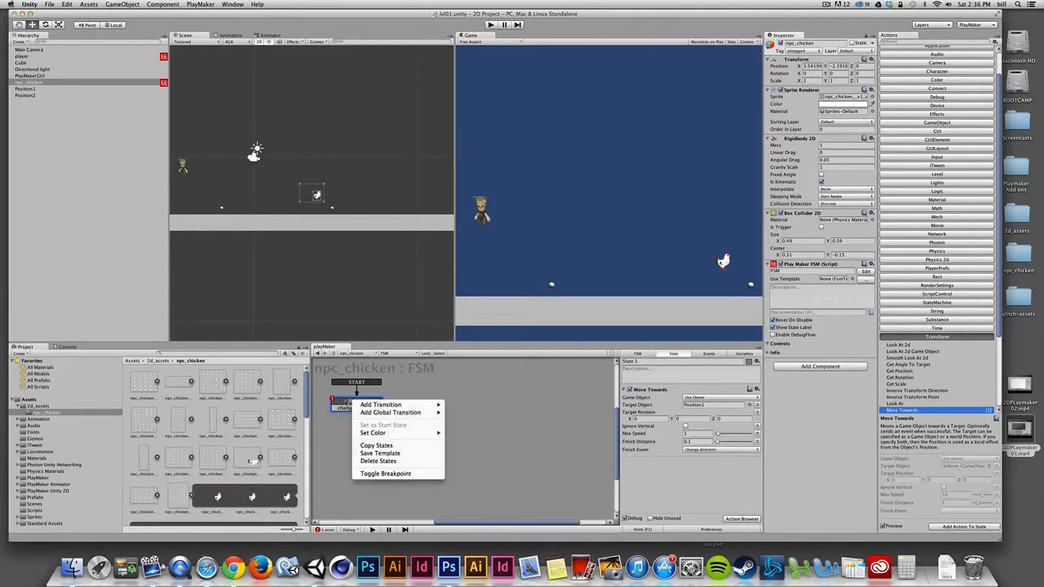
{"action": "left_click", "coordinate": [385, 446]}
{"action": "right_click", "coordinate": [491, 402]}
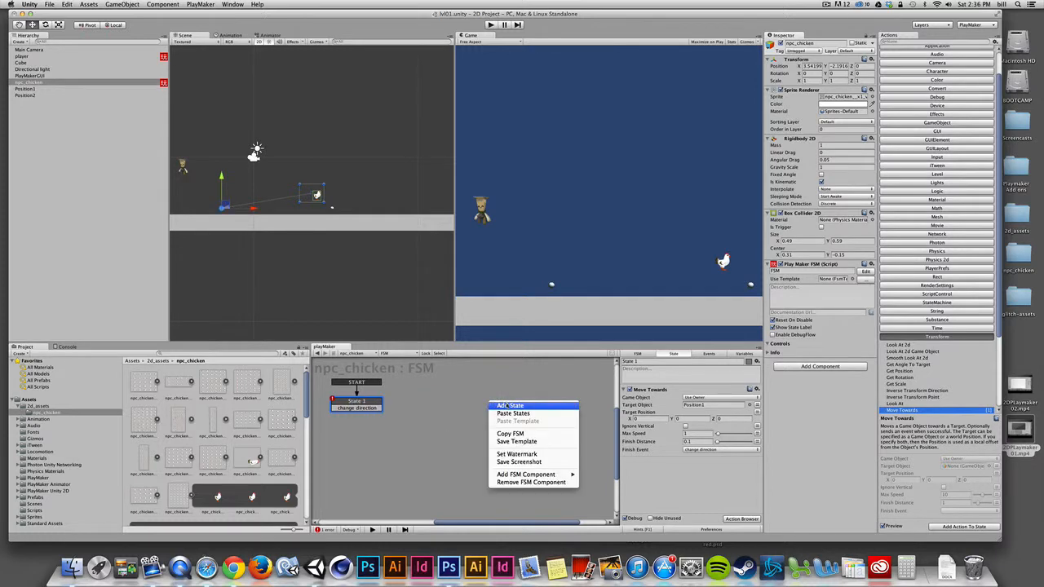
{"action": "left_click", "coordinate": [513, 413]}
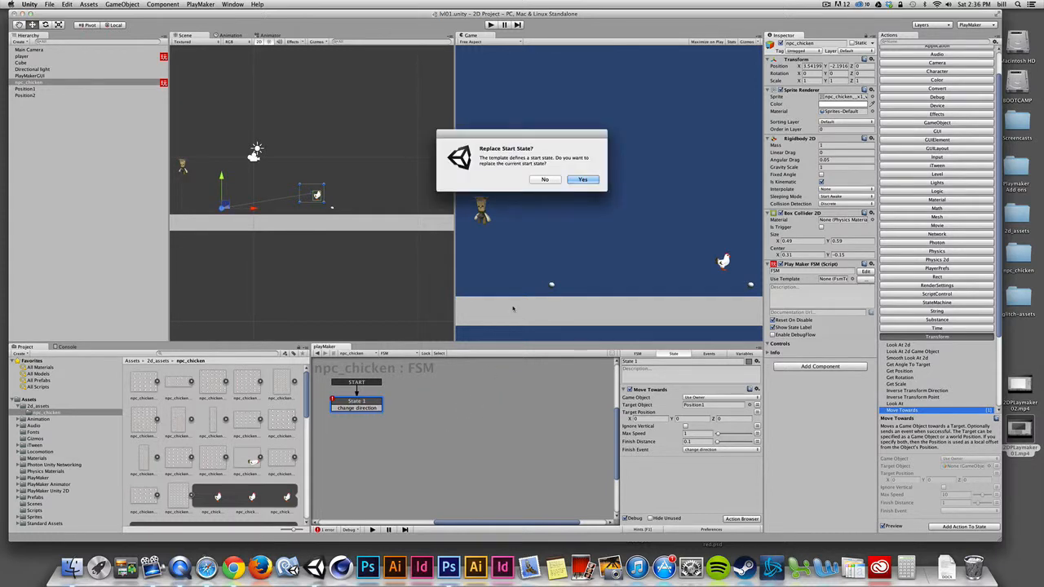
{"action": "left_click", "coordinate": [546, 180]}
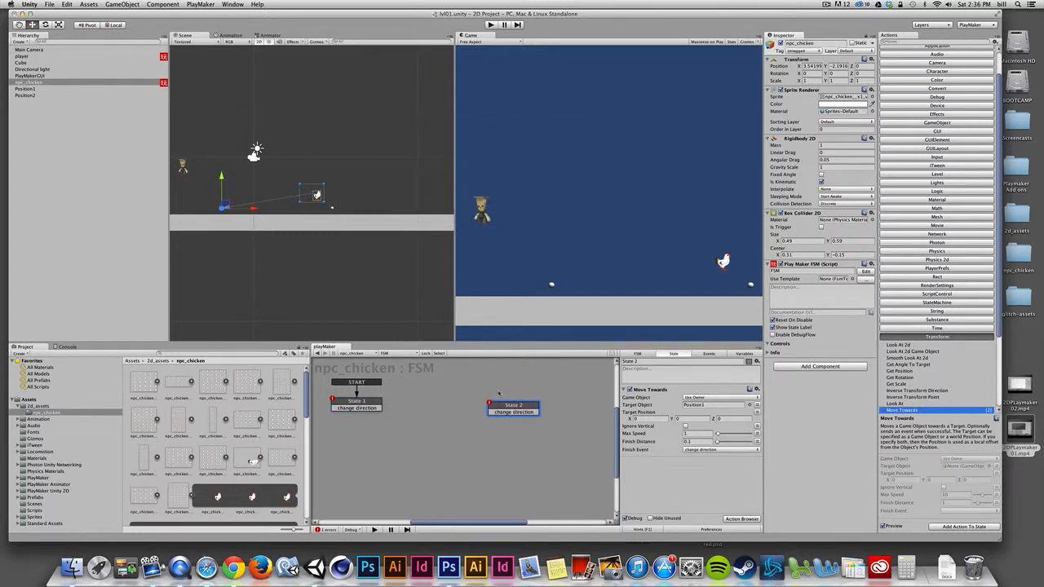
Step: Link the change direction transitions of State 1 and State 2 to each other and set State 2's Move Towards target object to Position2
{"action": "left_click_drag", "start_coordinate": [512, 406], "coordinate": [503, 400]}
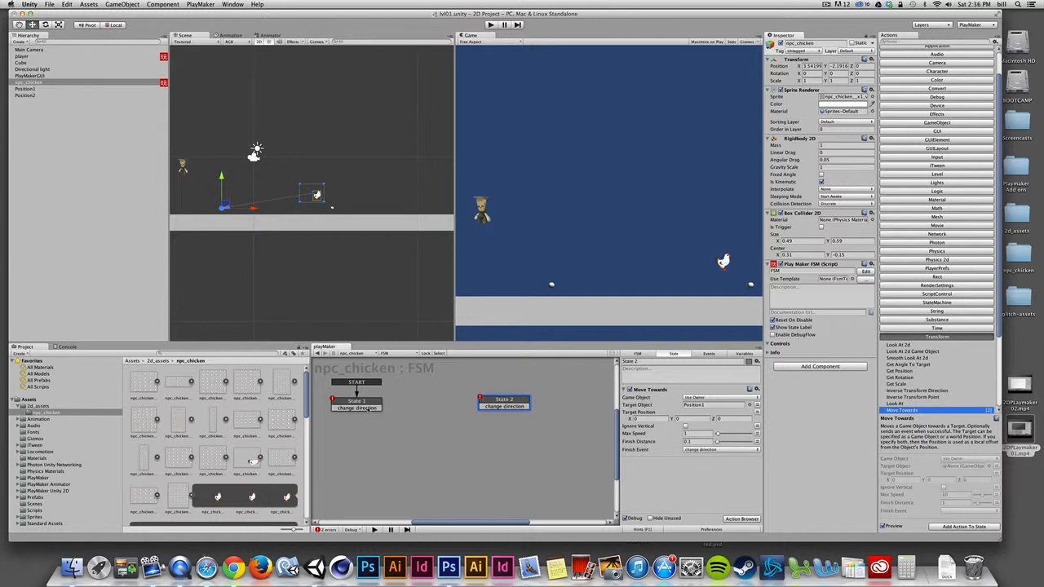
{"action": "left_click_drag", "start_coordinate": [368, 408], "coordinate": [489, 405]}
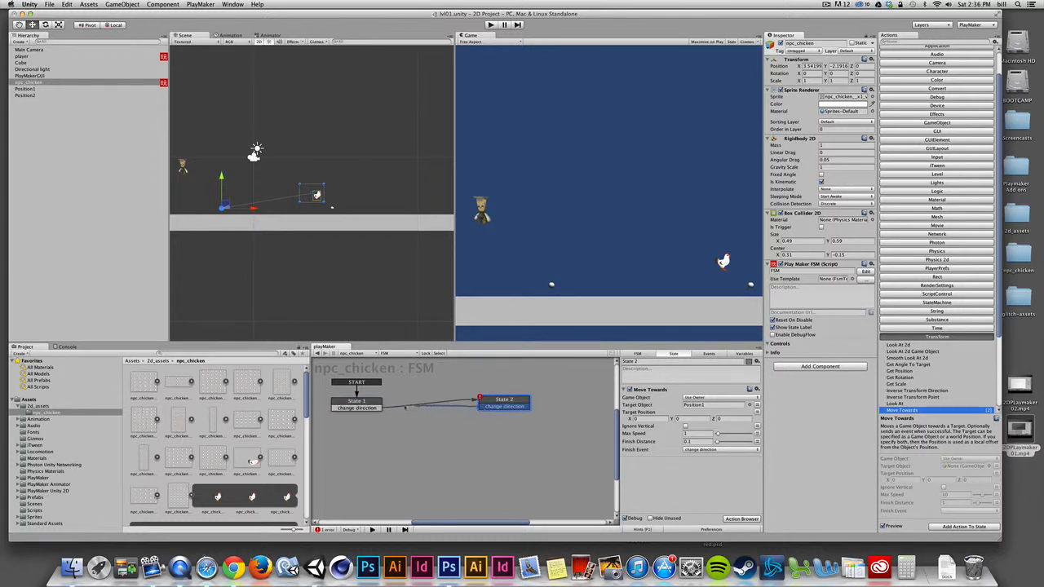
{"action": "left_click_drag", "start_coordinate": [404, 406], "coordinate": [377, 403]}
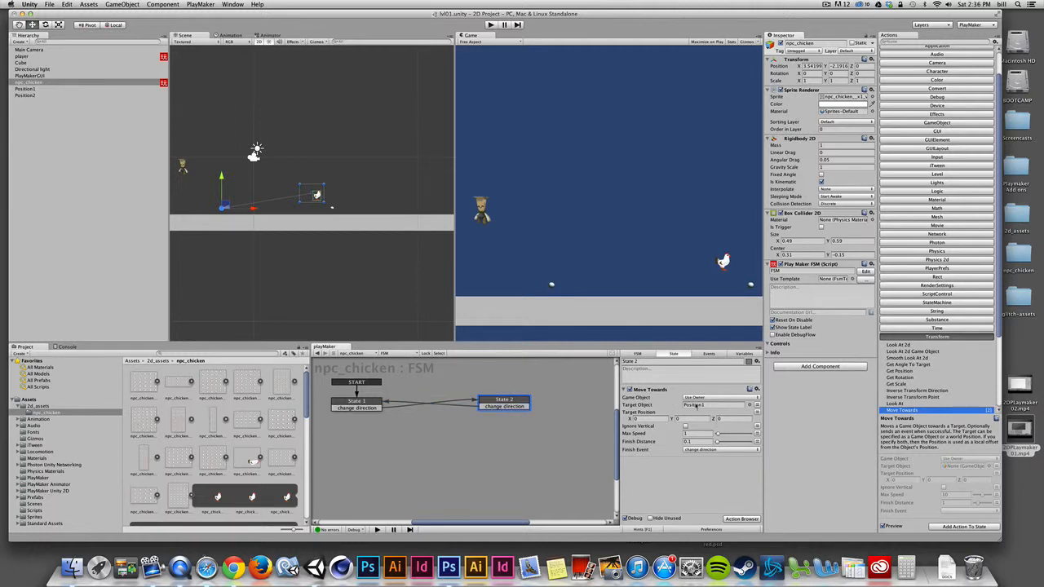
{"action": "left_click_drag", "start_coordinate": [38, 100], "coordinate": [691, 407]}
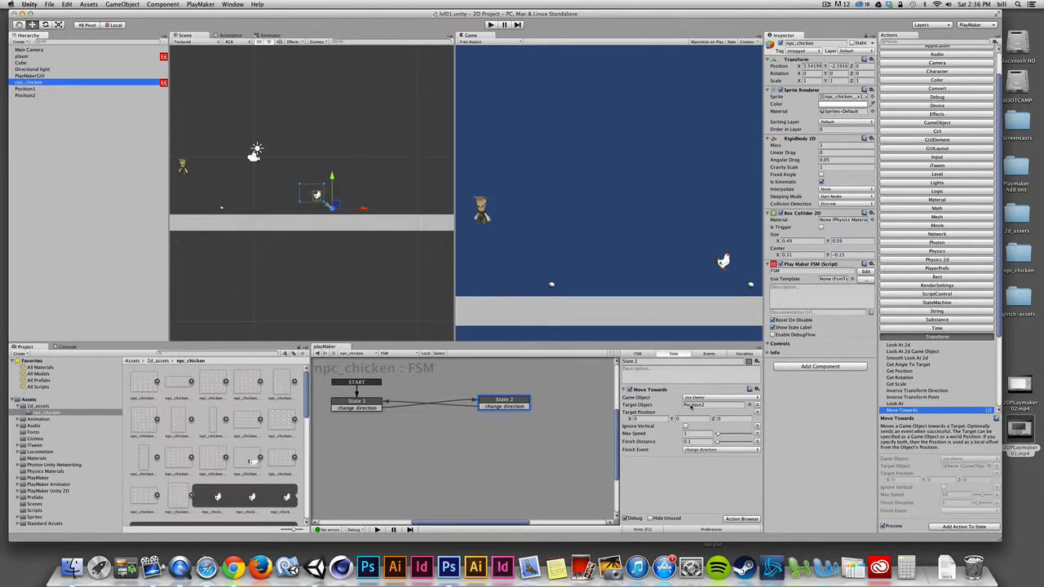
Step: Play the scene and walk the player into the chicken's path to check its patrol and collision, then stop playback
{"action": "left_click", "coordinate": [492, 24]}
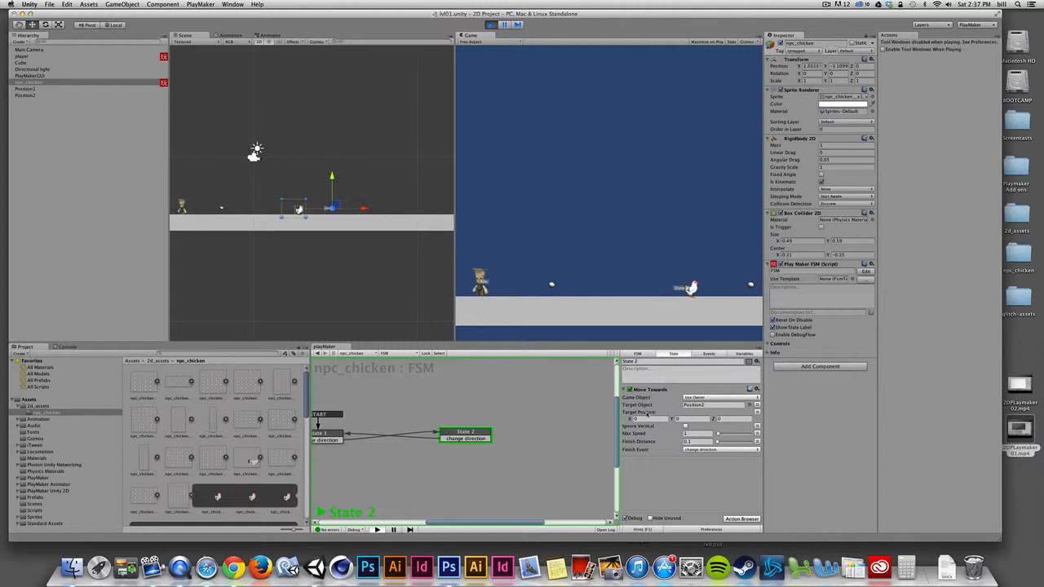
{"action": "key", "text": "Right"}
{"action": "key", "text": "Left"}
{"action": "key", "text": "Right"}
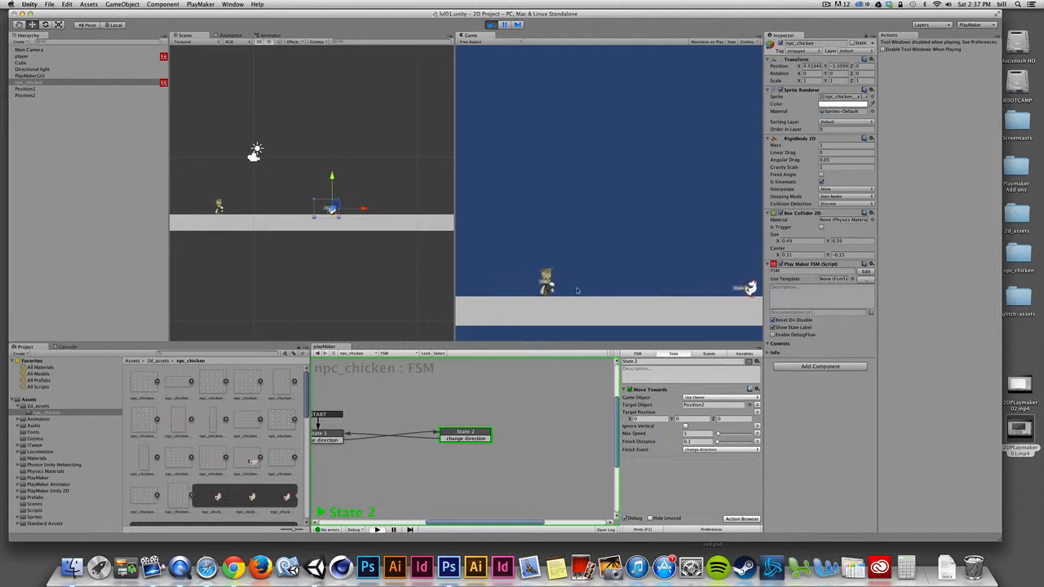
{"action": "key", "text": "Left"}
{"action": "key", "text": "Right"}
{"action": "key", "text": "Right"}
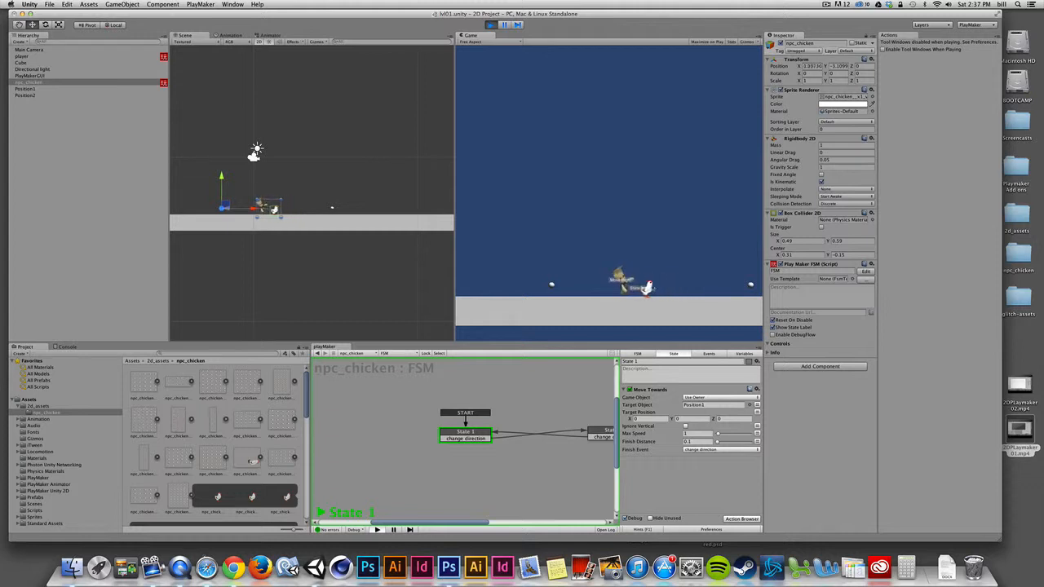
{"action": "key", "text": "space"}
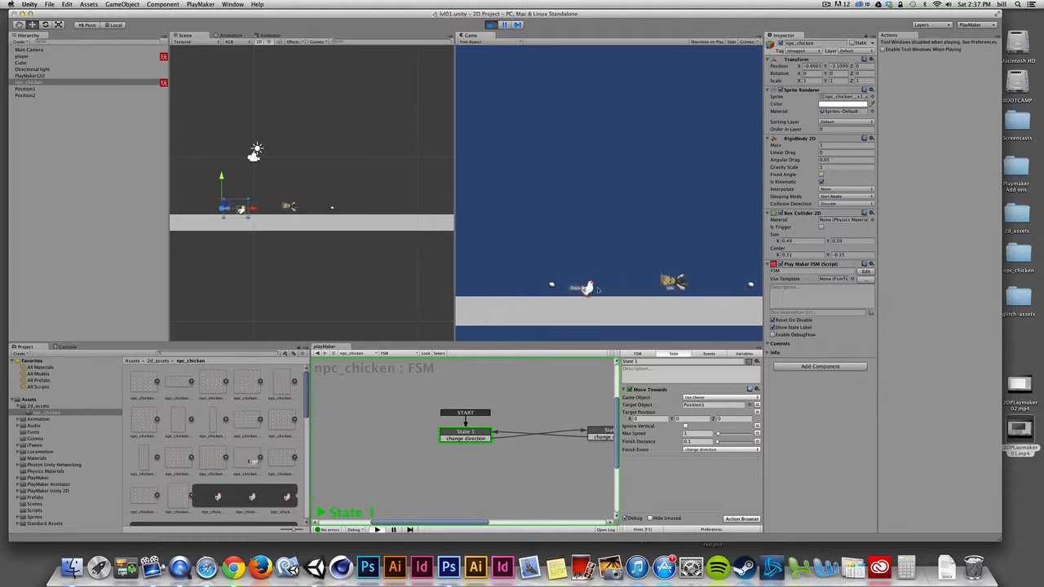
{"action": "key", "text": "Left"}
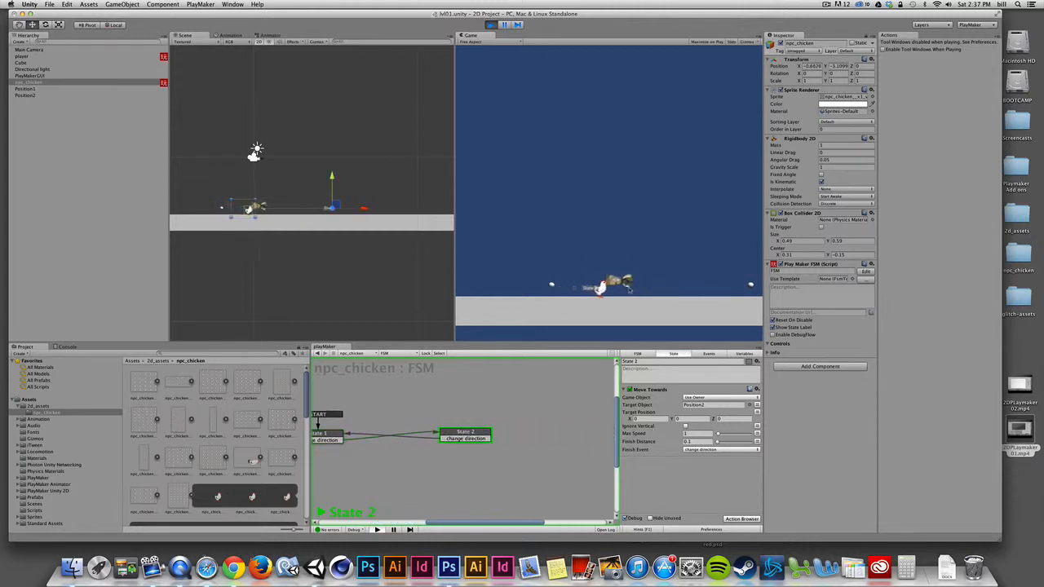
{"action": "left_click", "coordinate": [492, 26]}
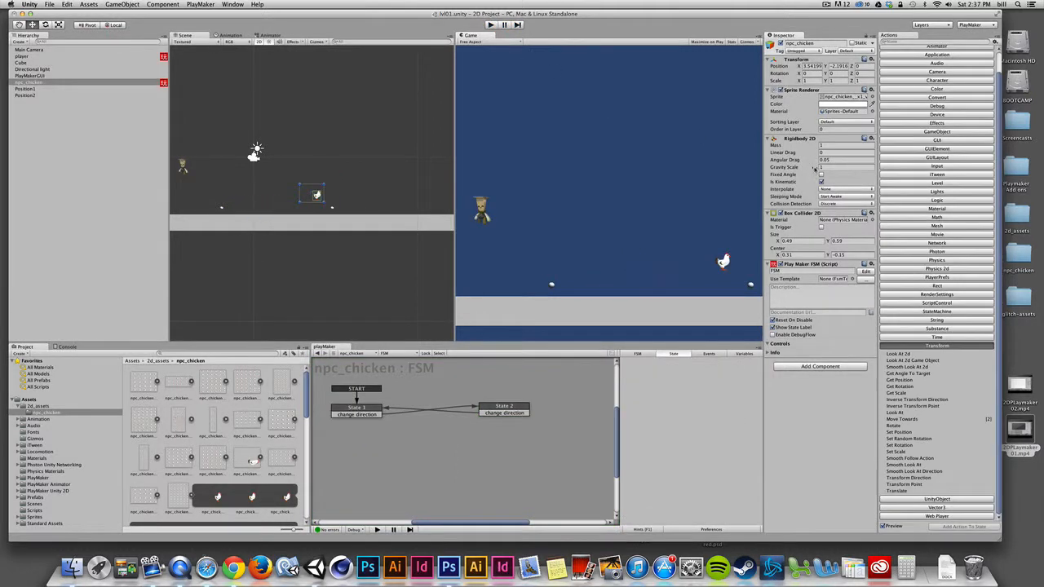
Step: Test the scene with npc_chicken's Is Kinematic option turned off, then turn the option back on
{"action": "left_click", "coordinate": [821, 182]}
{"action": "left_click", "coordinate": [490, 24]}
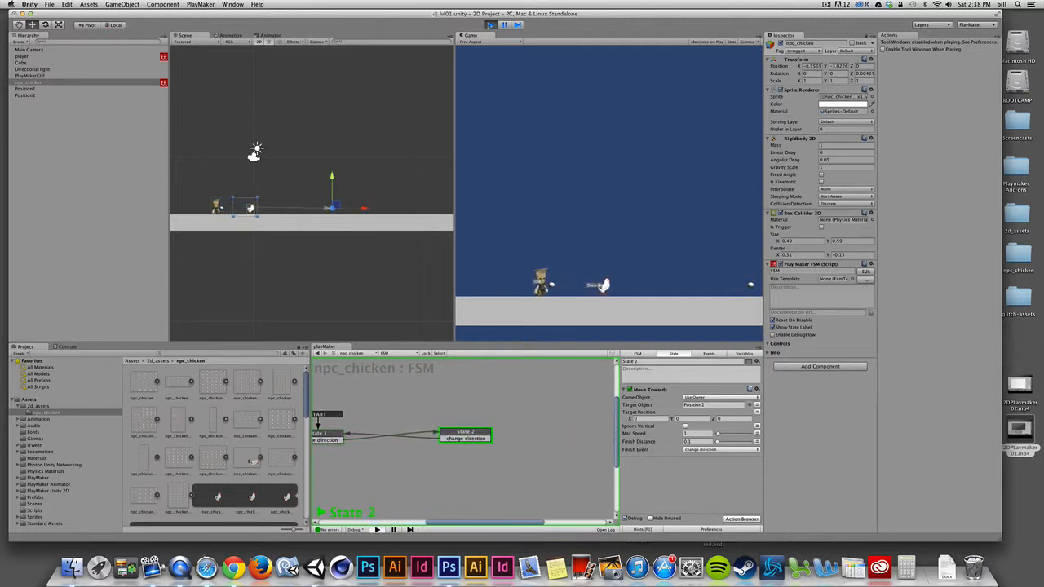
{"action": "key", "text": "super+p"}
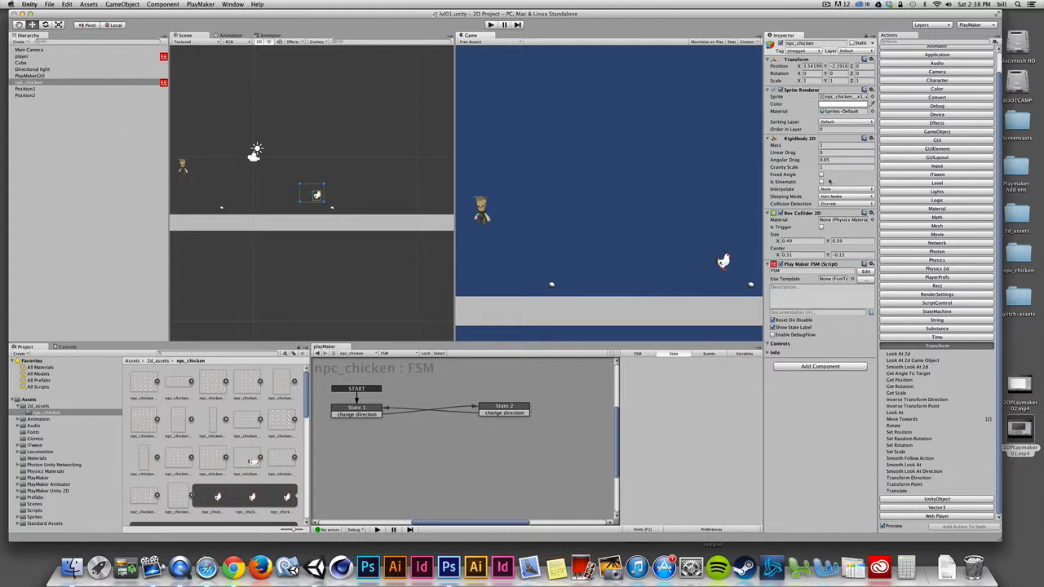
{"action": "left_click", "coordinate": [821, 181]}
Step: Lower npc_chicken onto the ground platform, to about Y -3.09, and play the scene briefly to check its walk
{"action": "left_click", "coordinate": [44, 83]}
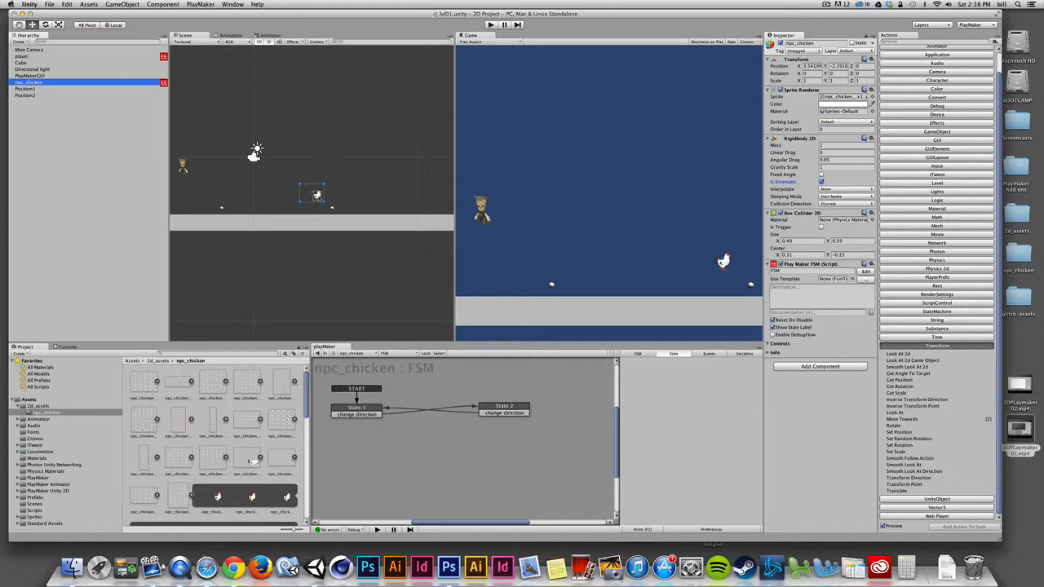
{"action": "left_click_drag", "start_coordinate": [317, 194], "coordinate": [316, 210]}
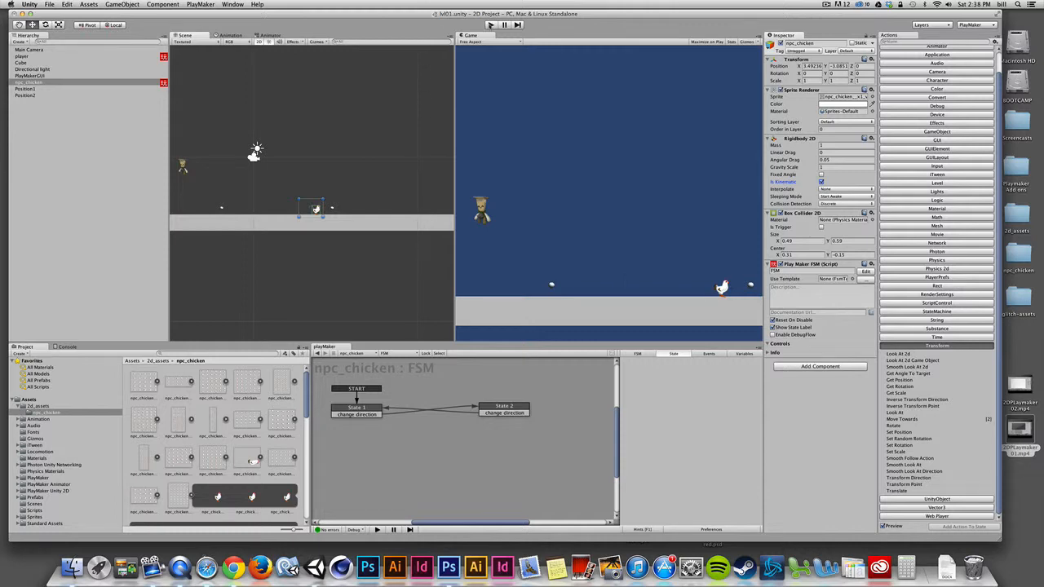
{"action": "left_click", "coordinate": [490, 24]}
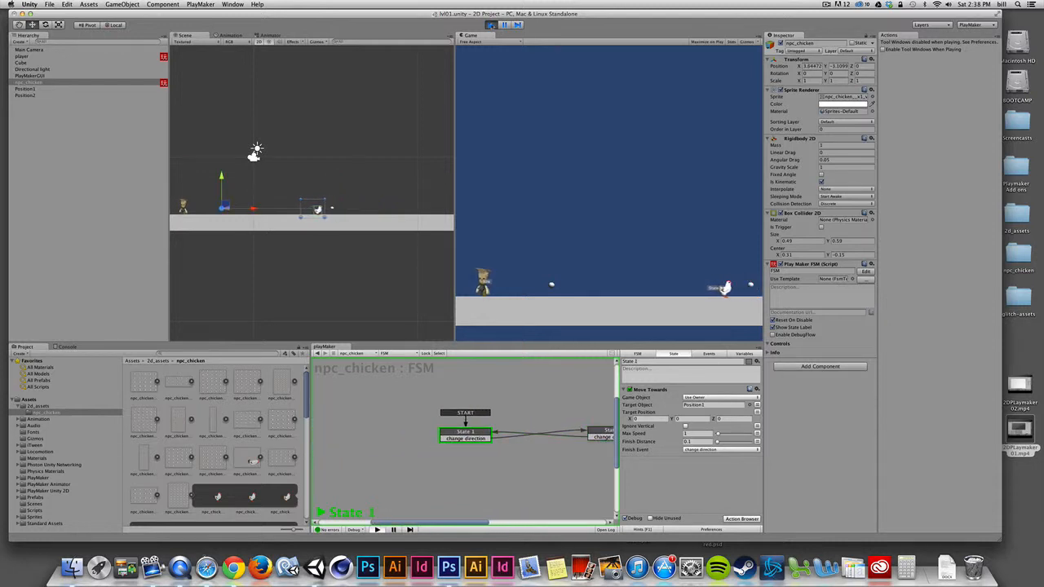
{"action": "left_click", "coordinate": [490, 25]}
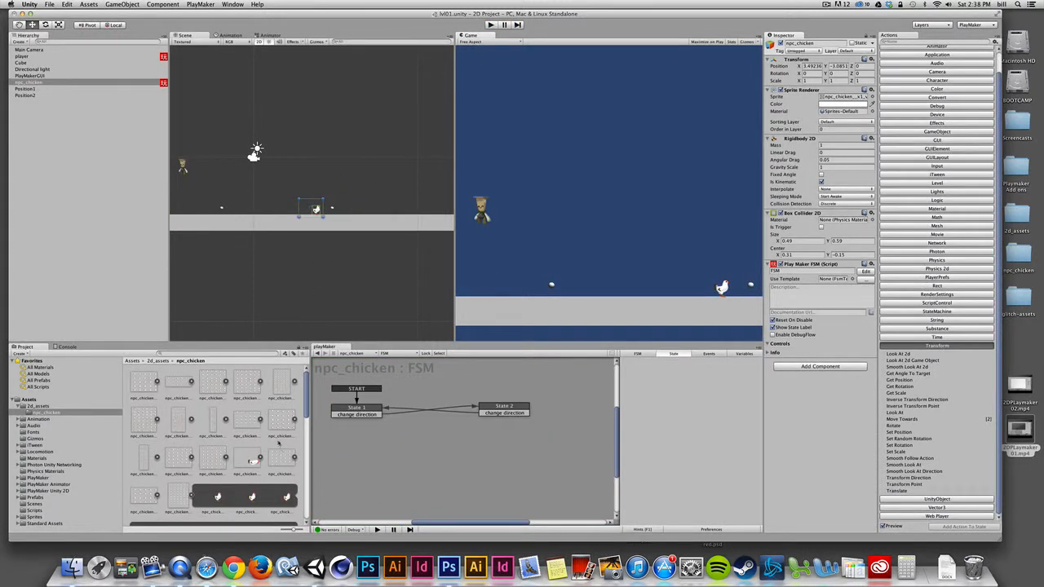
Step: Collapse the expanded sprite sheet in the npc_chicken folder and expand the npc_chicken__x1_walk sheet instead
{"action": "scroll", "coordinate": [245, 494], "scroll_direction": "down", "scroll_amount": 4}
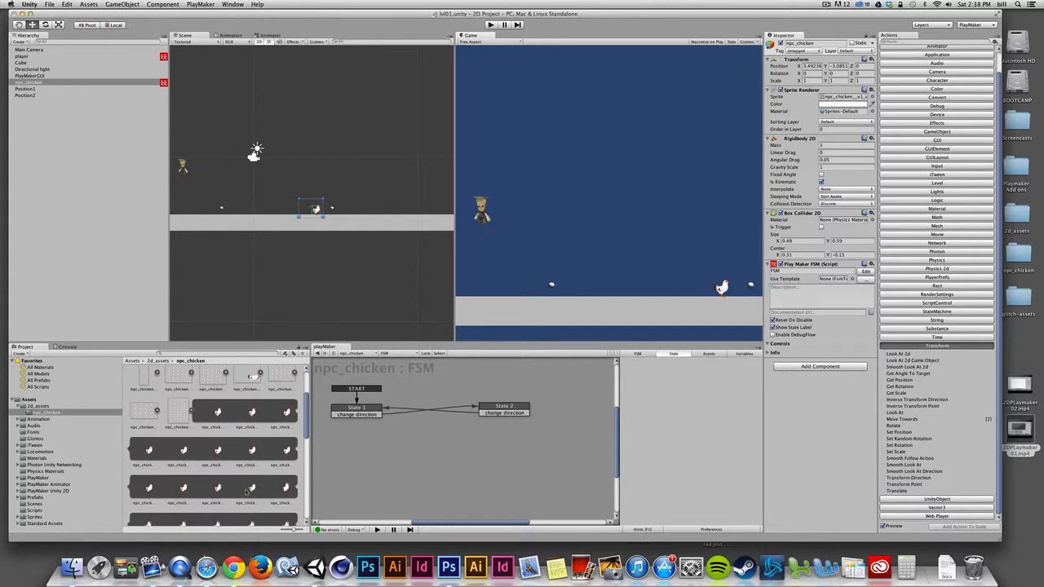
{"action": "left_click", "coordinate": [193, 412]}
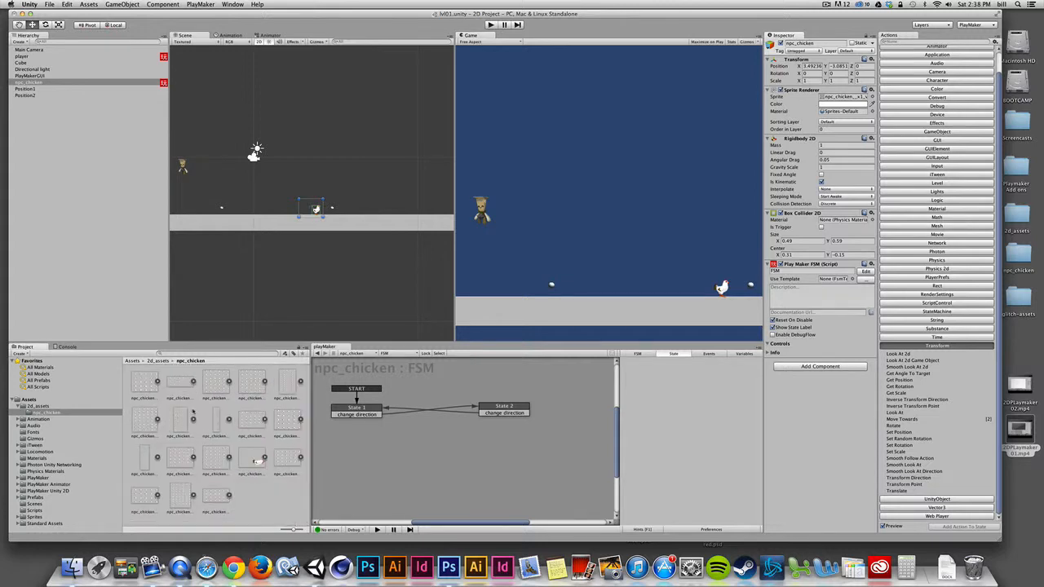
{"action": "left_click", "coordinate": [216, 499]}
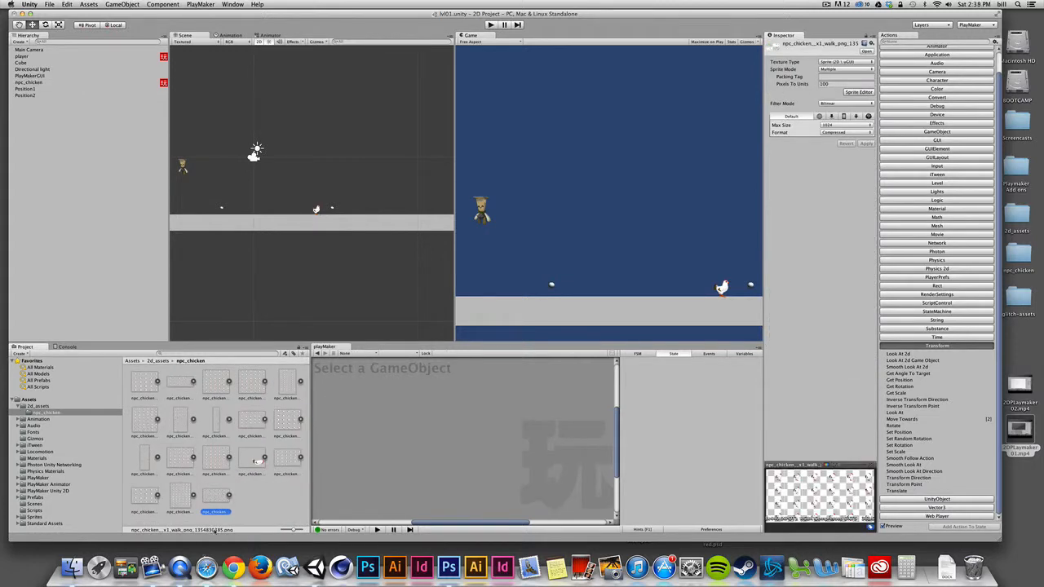
{"action": "left_click", "coordinate": [228, 495]}
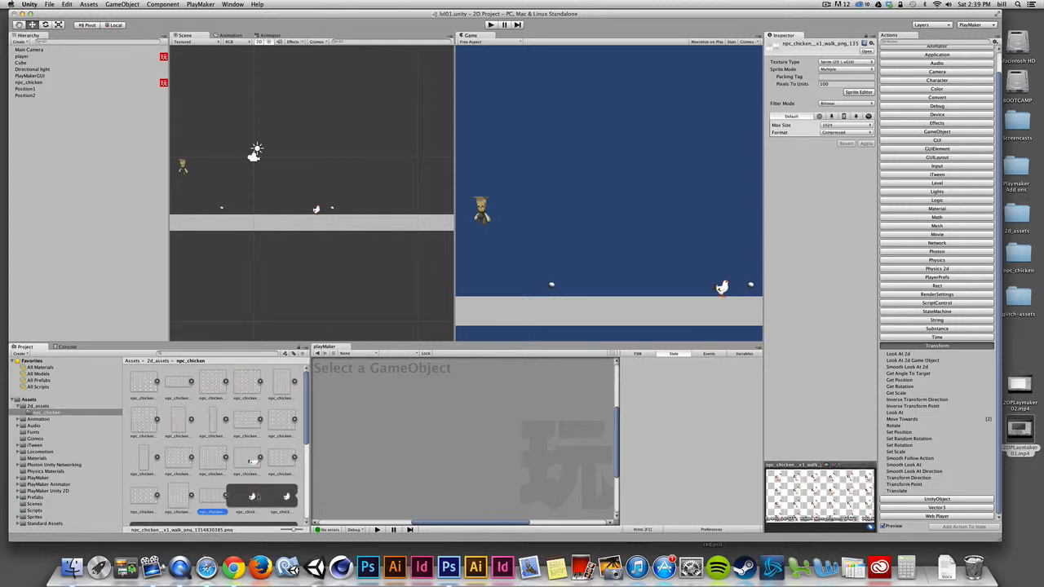
Step: Select every sprite of the walk sheet, from the first frame to the last
{"action": "scroll", "coordinate": [265, 519], "scroll_direction": "down", "scroll_amount": 10}
{"action": "scroll", "coordinate": [266, 516], "scroll_direction": "up", "scroll_amount": 6}
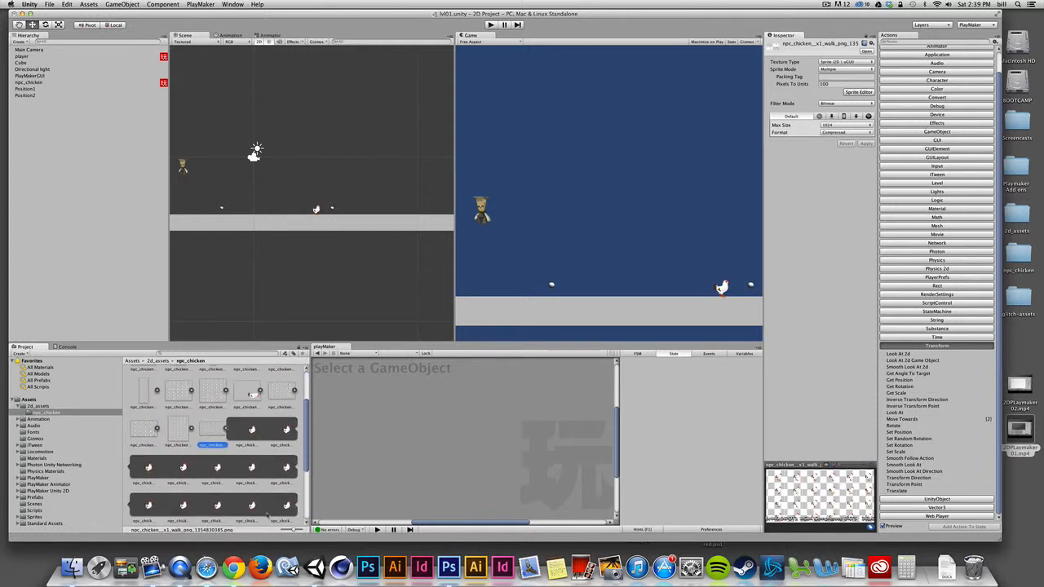
{"action": "left_click", "coordinate": [247, 434]}
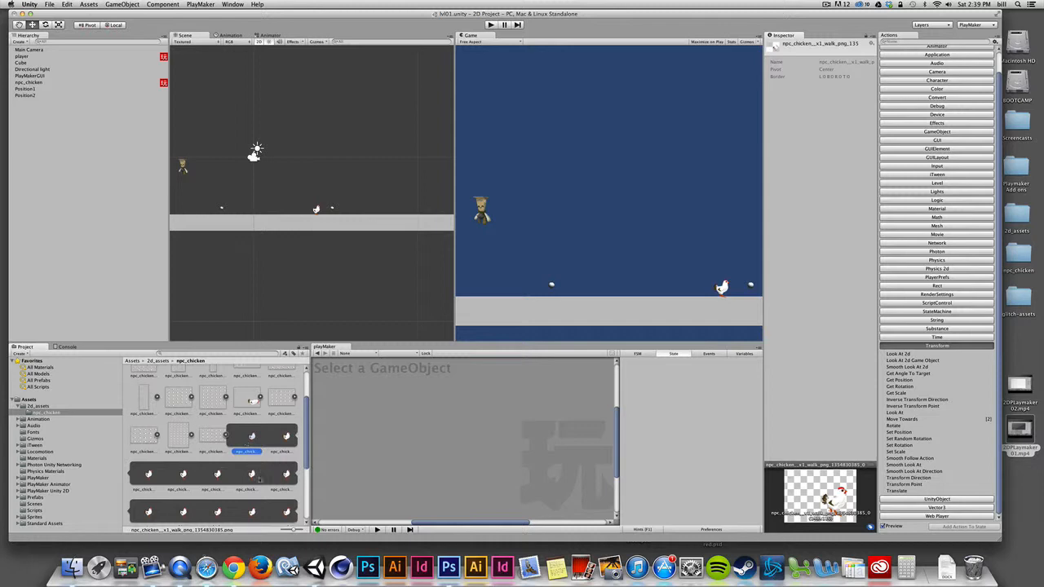
{"action": "scroll", "coordinate": [259, 480], "scroll_direction": "down", "scroll_amount": 8}
{"action": "left_click", "coordinate": [185, 504], "text": "shift"}
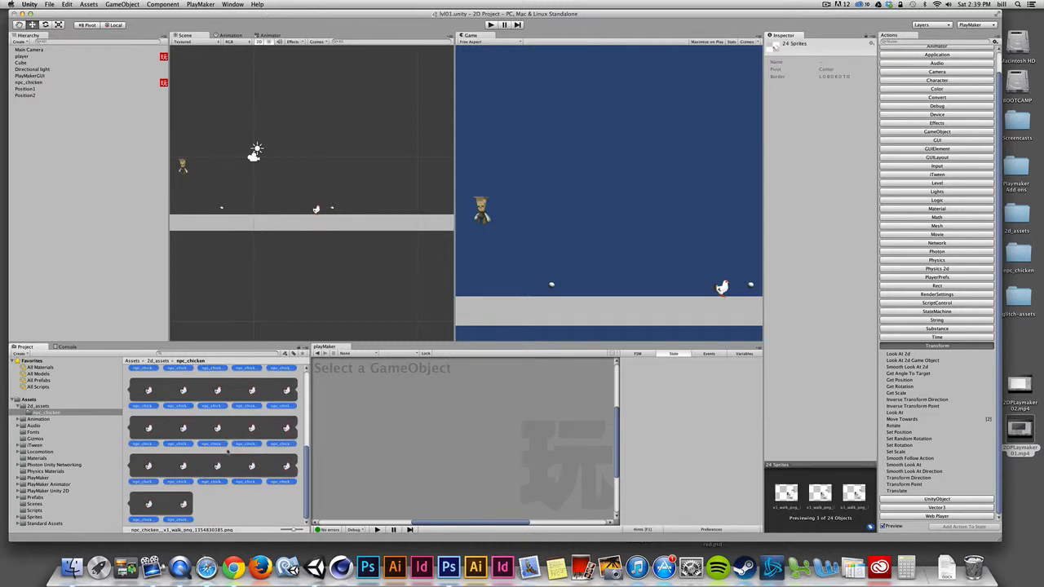
Step: Create a new animation clip named chicken_walk for npc_chicken in the npc_chicken folder
{"action": "left_click", "coordinate": [30, 82]}
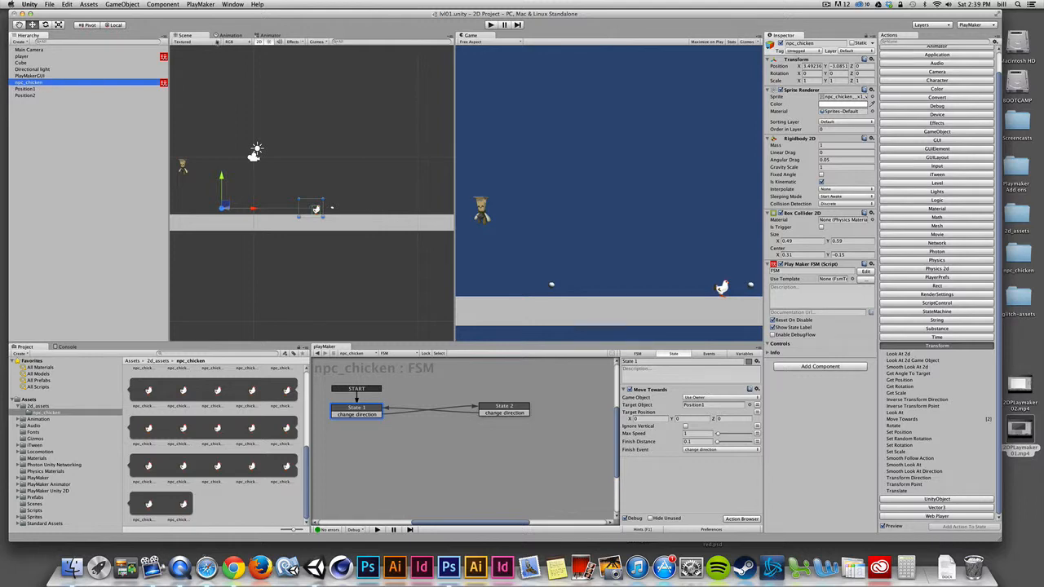
{"action": "left_click", "coordinate": [229, 36]}
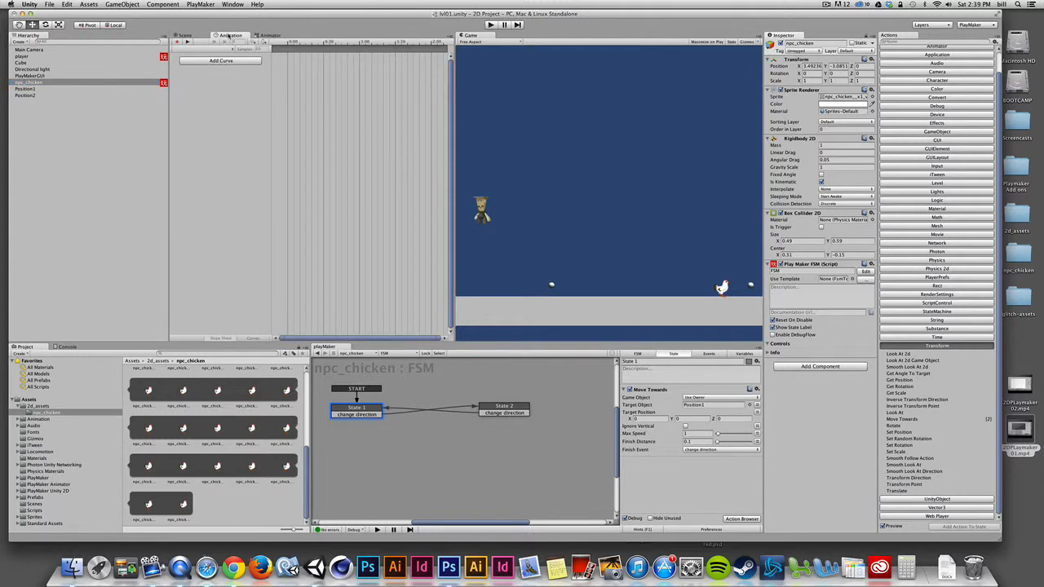
{"action": "left_click", "coordinate": [226, 49]}
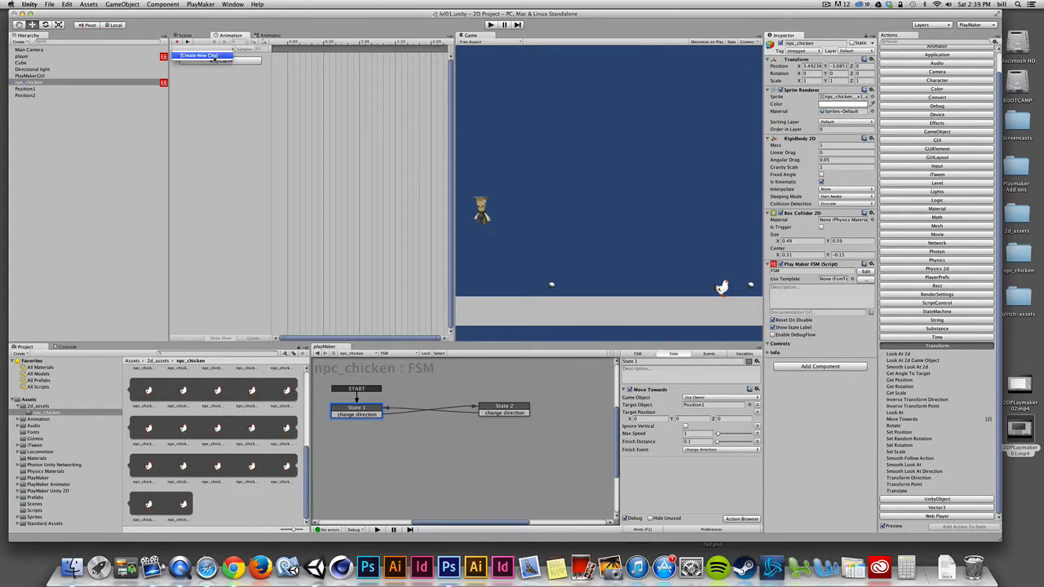
{"action": "left_click", "coordinate": [200, 55]}
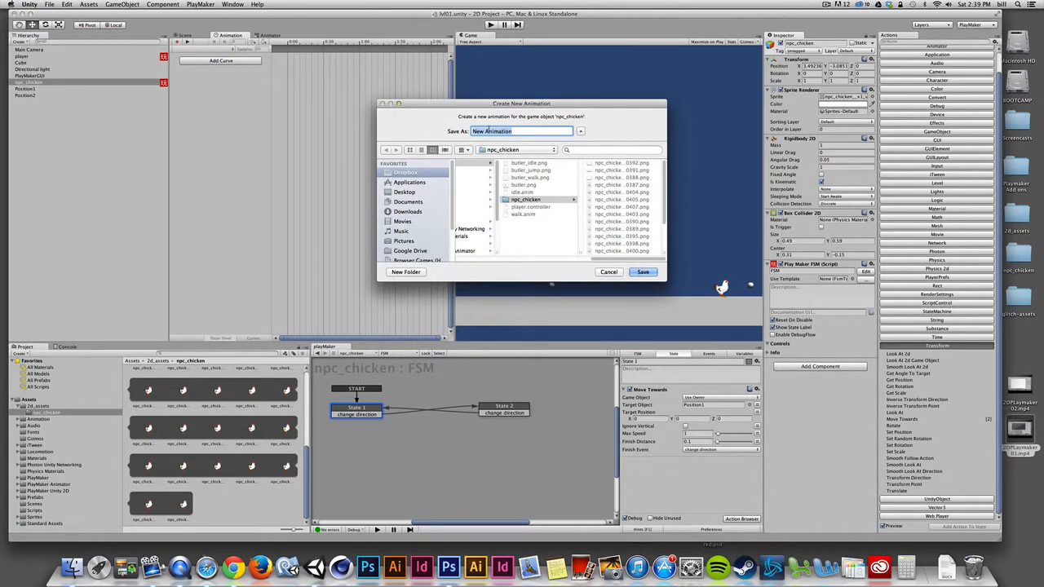
{"action": "type", "text": "chicken_walk"}
{"action": "key", "text": "Return"}
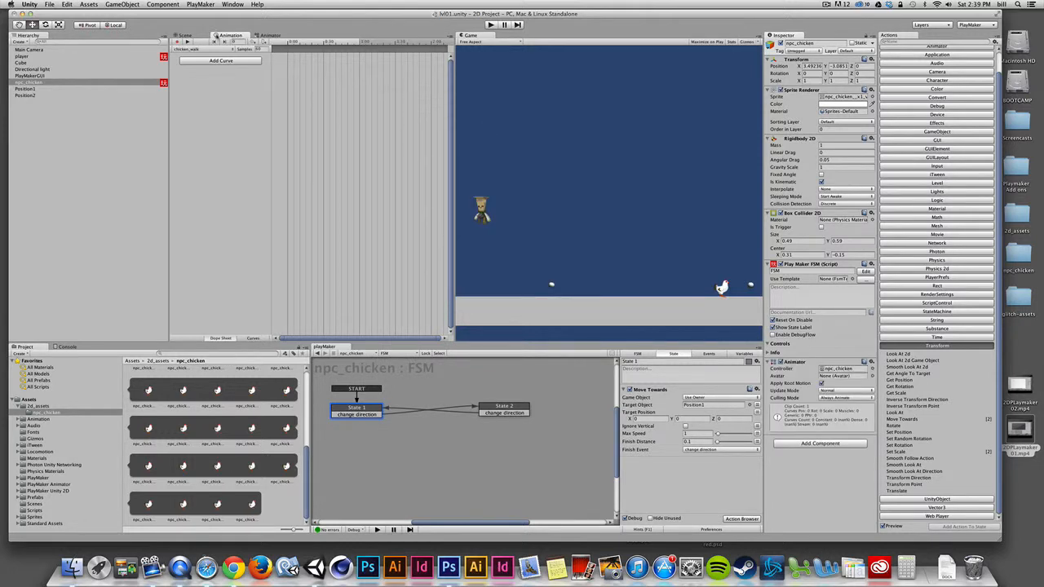
{"action": "left_click", "coordinate": [215, 51]}
{"action": "left_click", "coordinate": [216, 51]}
Step: Add all the walk sheet's sprites to the chicken_walk clip's timeline as keyframes and set its samples to 30
{"action": "scroll", "coordinate": [223, 457], "scroll_direction": "up", "scroll_amount": 2}
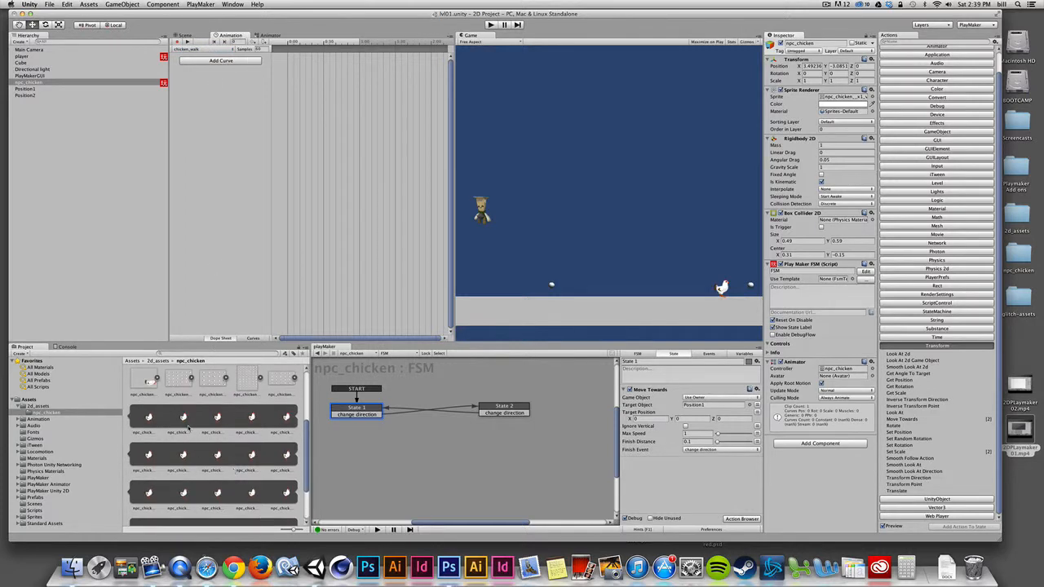
{"action": "left_click", "coordinate": [149, 419]}
{"action": "scroll", "coordinate": [241, 449], "scroll_direction": "down", "scroll_amount": 2}
{"action": "left_click", "coordinate": [253, 503], "text": "shift"}
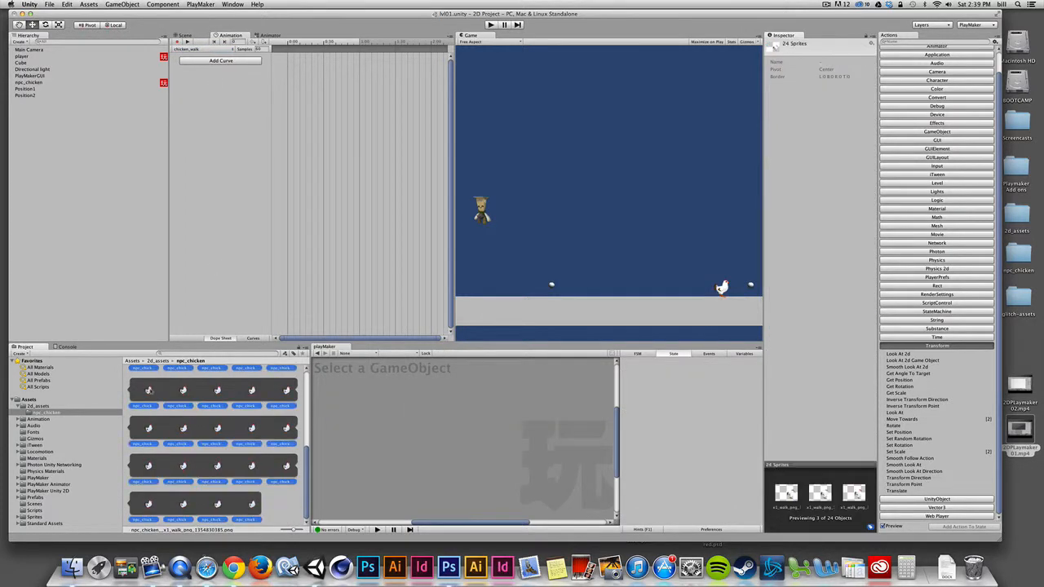
{"action": "left_click_drag", "start_coordinate": [147, 390], "coordinate": [286, 58]}
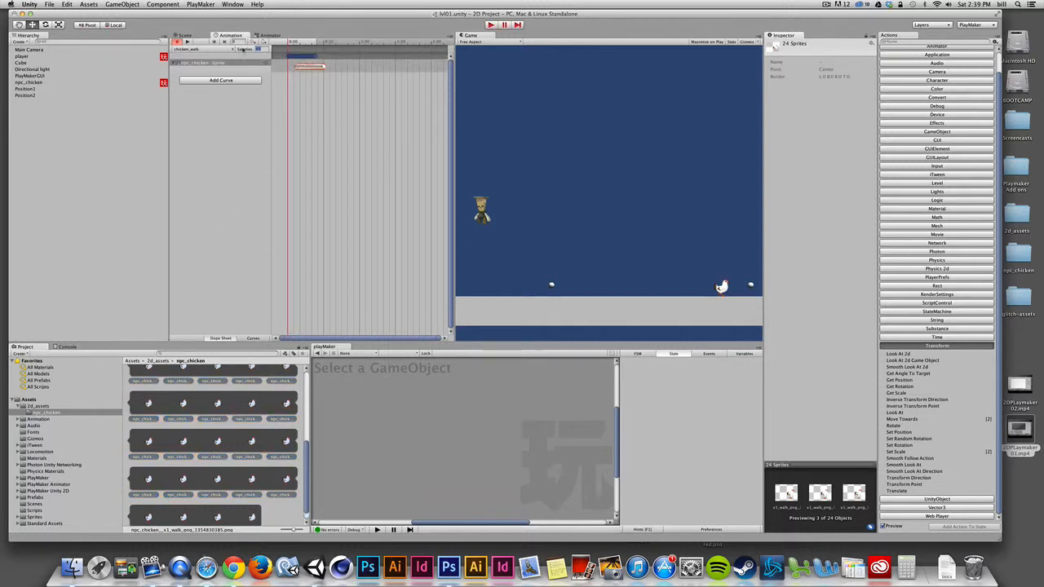
{"action": "type", "text": "30"}
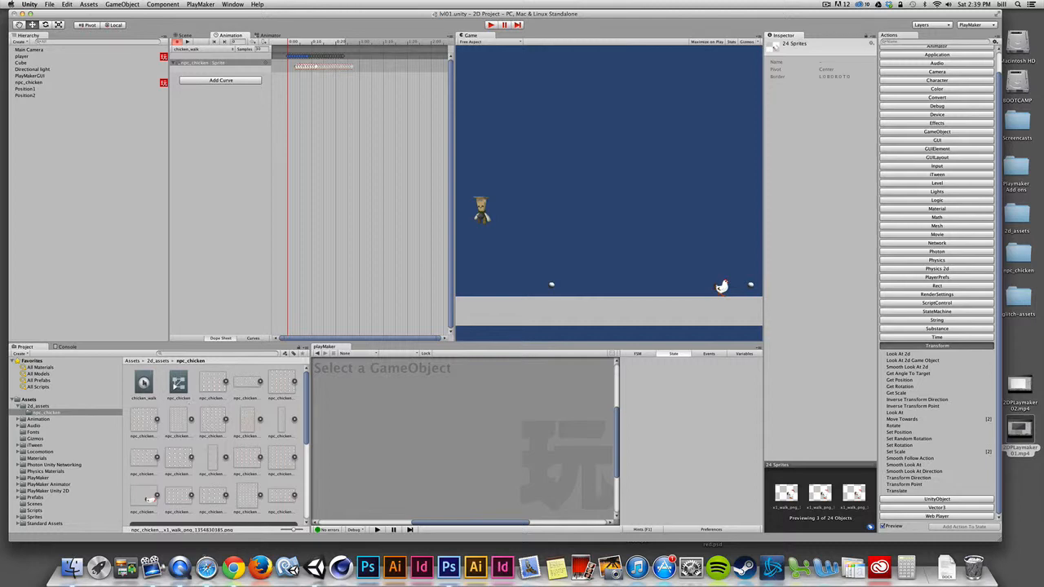
Step: Open the npc_chicken controller in the Animator and examine the chicken_walk state and its available options
{"action": "left_click", "coordinate": [178, 384]}
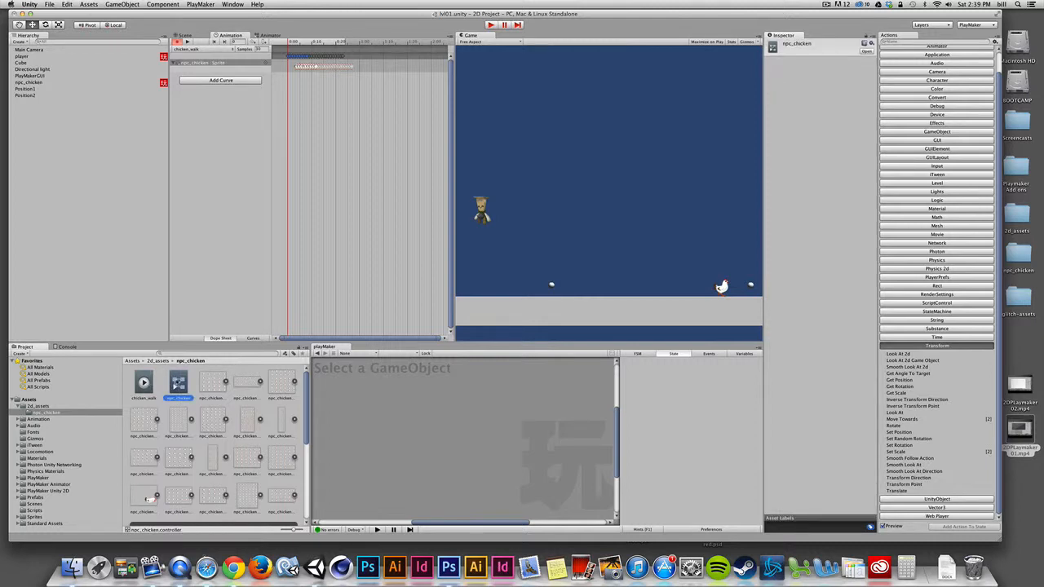
{"action": "double_click", "coordinate": [174, 386]}
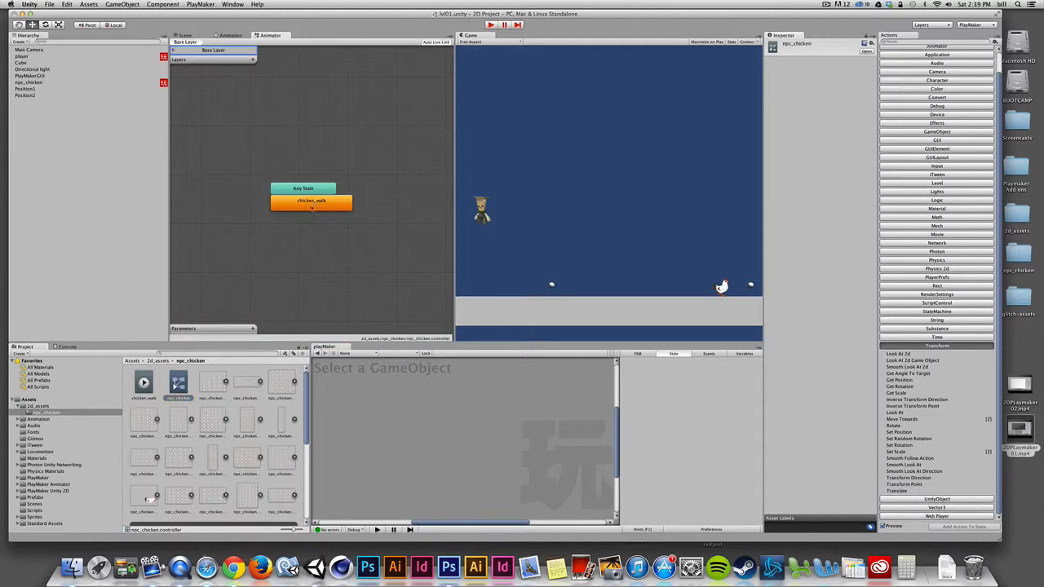
{"action": "mouse_move", "coordinate": [319, 202]}
{"action": "left_mouse_down"}
{"action": "mouse_move", "coordinate": [328, 218]}
{"action": "mouse_move", "coordinate": [318, 205]}
{"action": "left_mouse_up"}
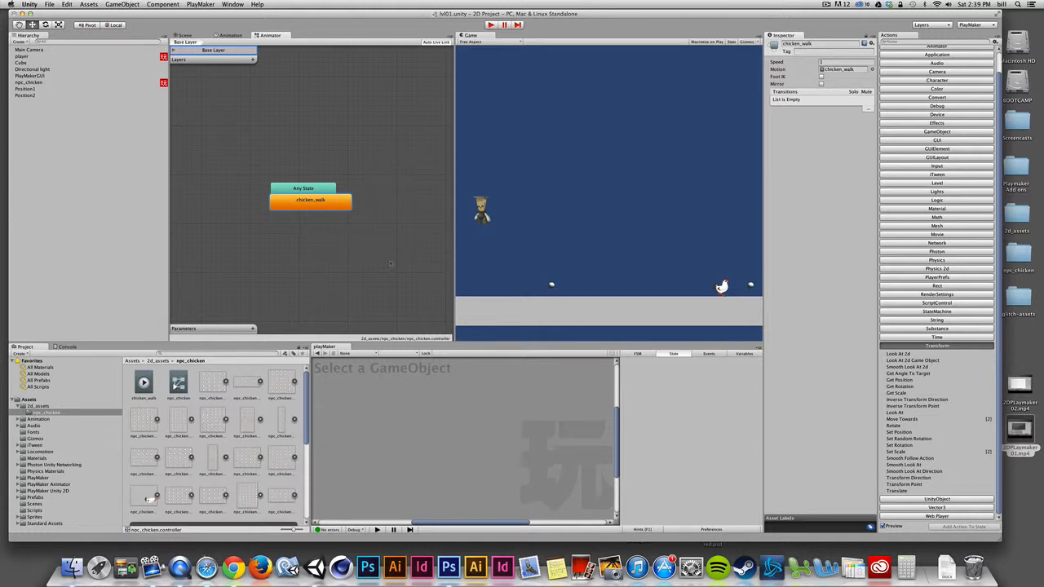
{"action": "right_click", "coordinate": [332, 203]}
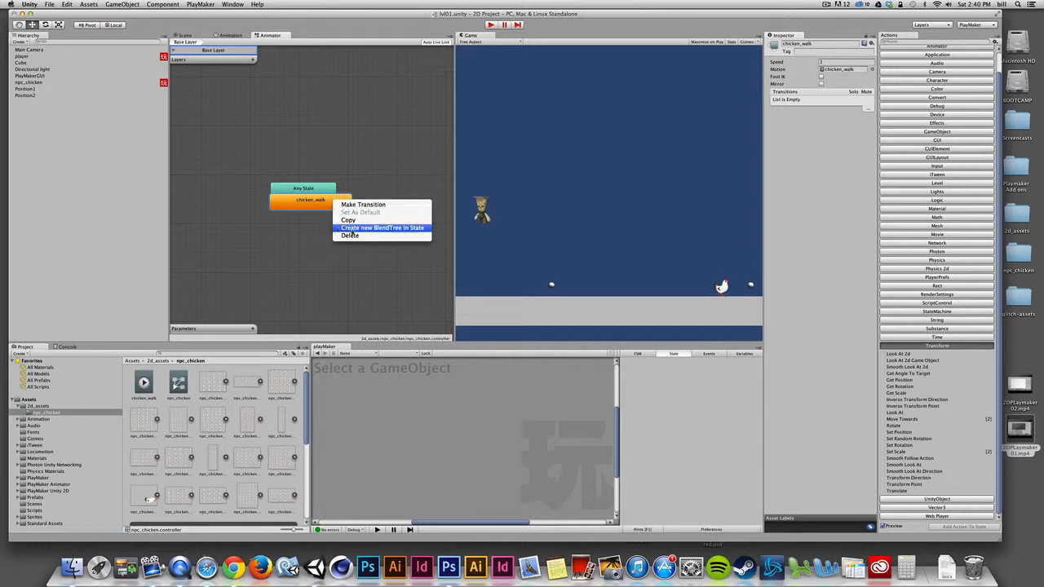
{"action": "left_click", "coordinate": [351, 257]}
Step: Create an empty state in the chicken's Animator graph, reposition it above chicken_walk, and delete it
{"action": "right_click", "coordinate": [383, 174]}
{"action": "mouse_move", "coordinate": [399, 179]}
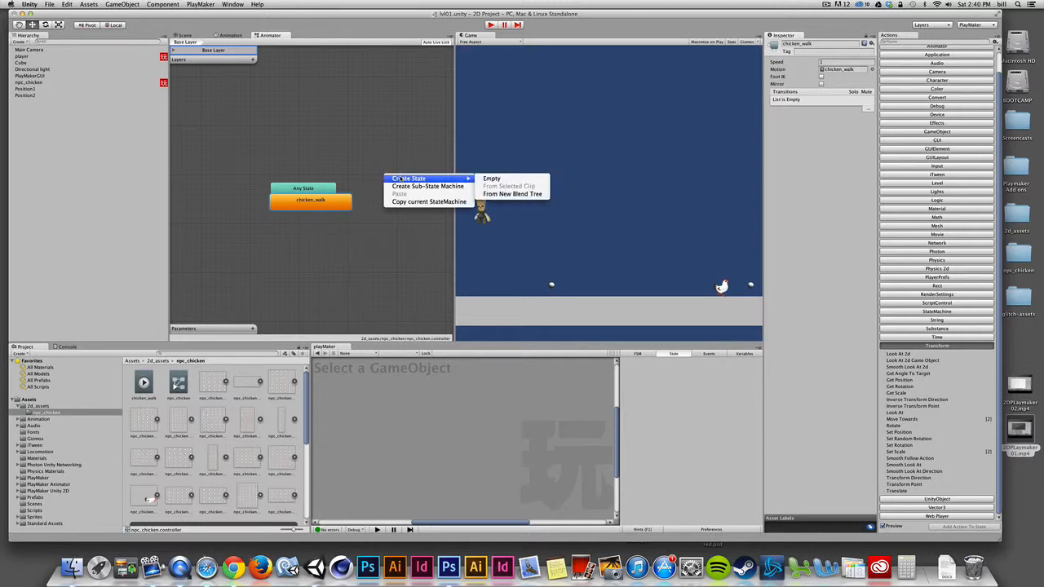
{"action": "left_click", "coordinate": [509, 179]}
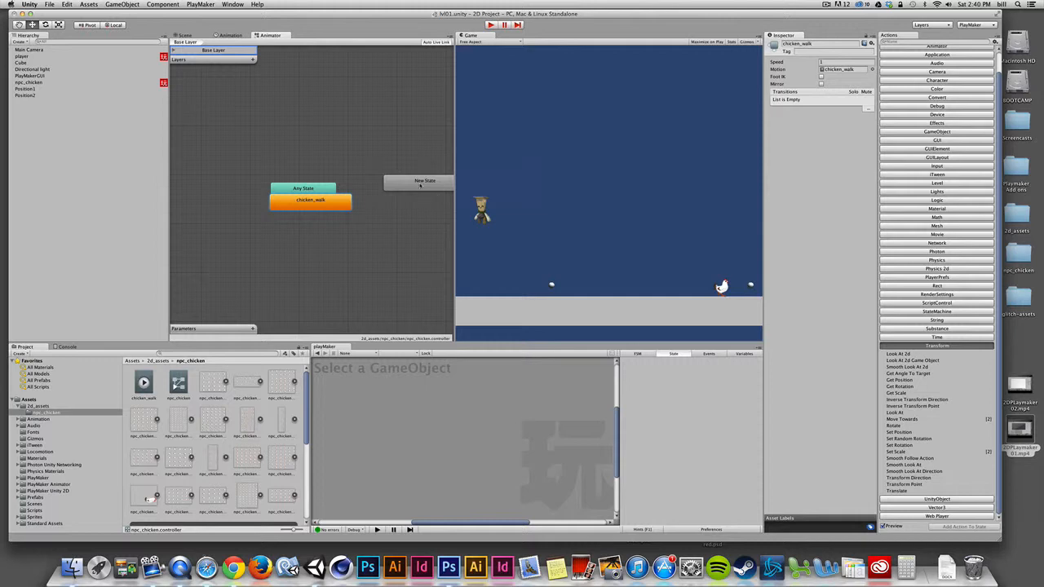
{"action": "left_click_drag", "start_coordinate": [420, 186], "coordinate": [367, 133]}
{"action": "right_click", "coordinate": [364, 130]}
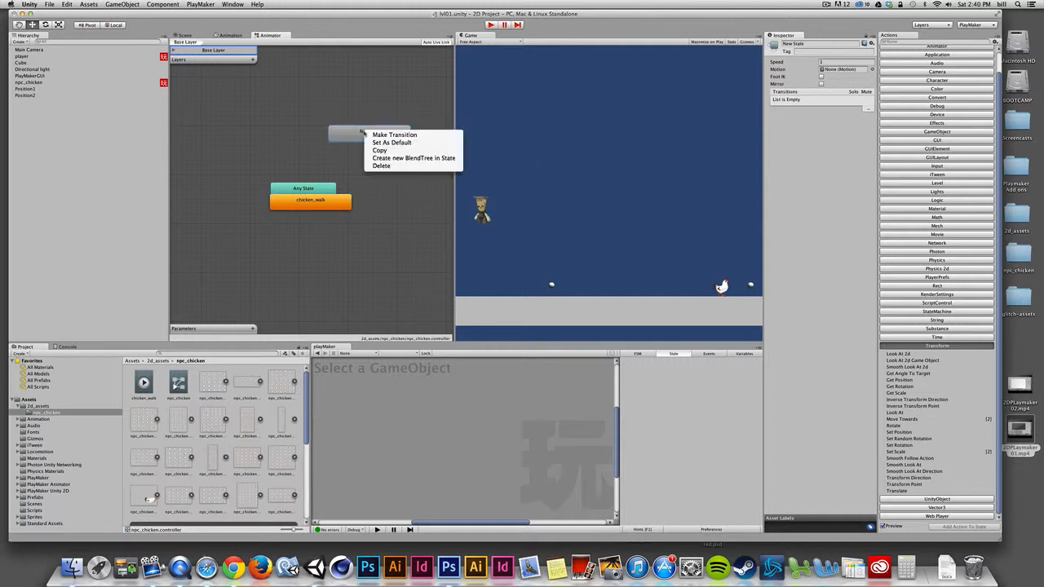
{"action": "left_click", "coordinate": [389, 166]}
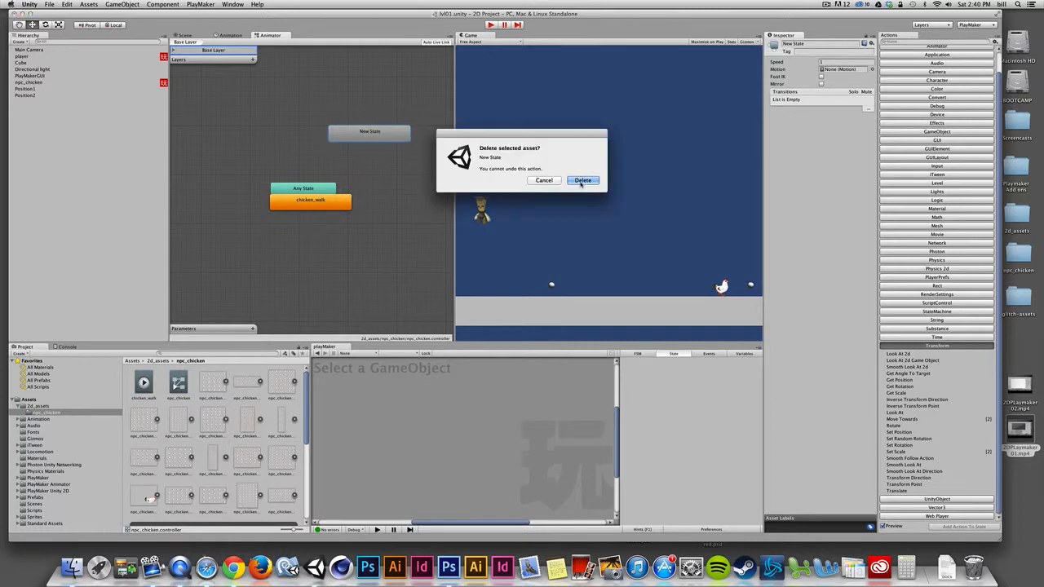
{"action": "key", "text": "Return"}
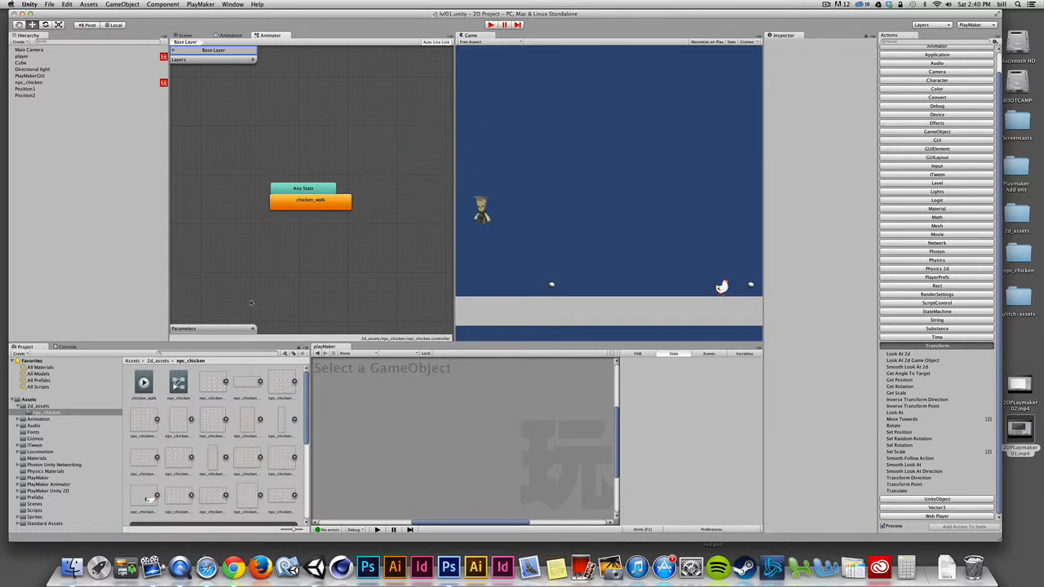
Step: Return to the Scene view and play the scene briefly to check the chicken's walk animation
{"action": "left_click", "coordinate": [186, 36]}
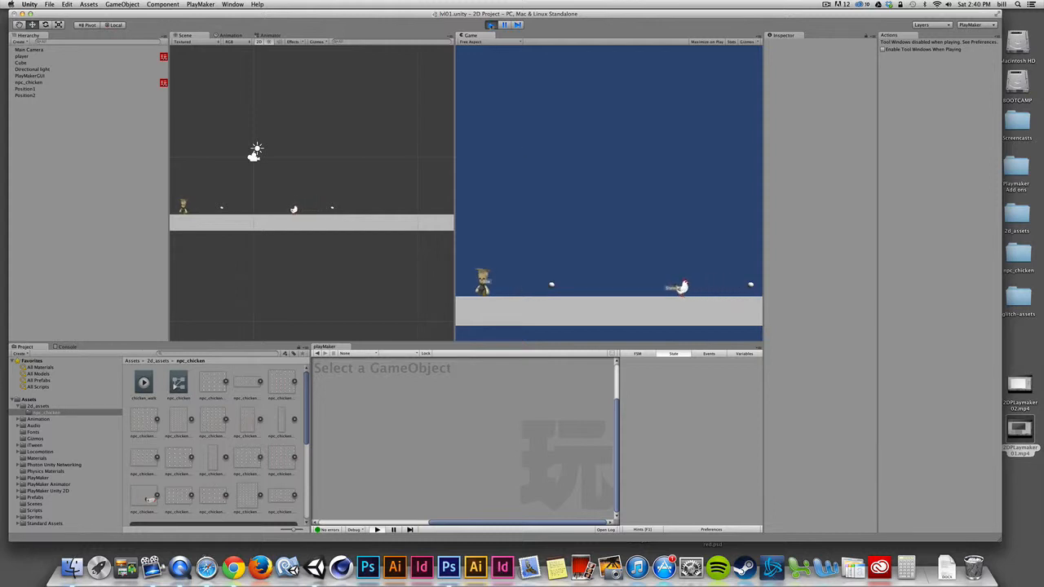
{"action": "left_click", "coordinate": [491, 25]}
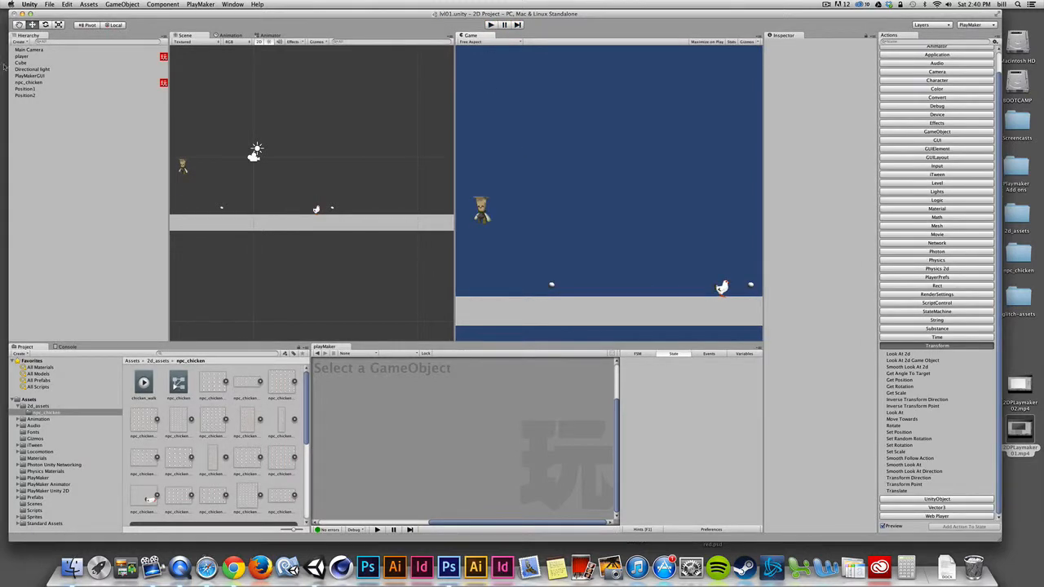
Step: Add a Set Scale action with X set to -1 to State 1 of the npc_chicken FSM
{"action": "left_click", "coordinate": [45, 82]}
{"action": "left_click", "coordinate": [370, 408]}
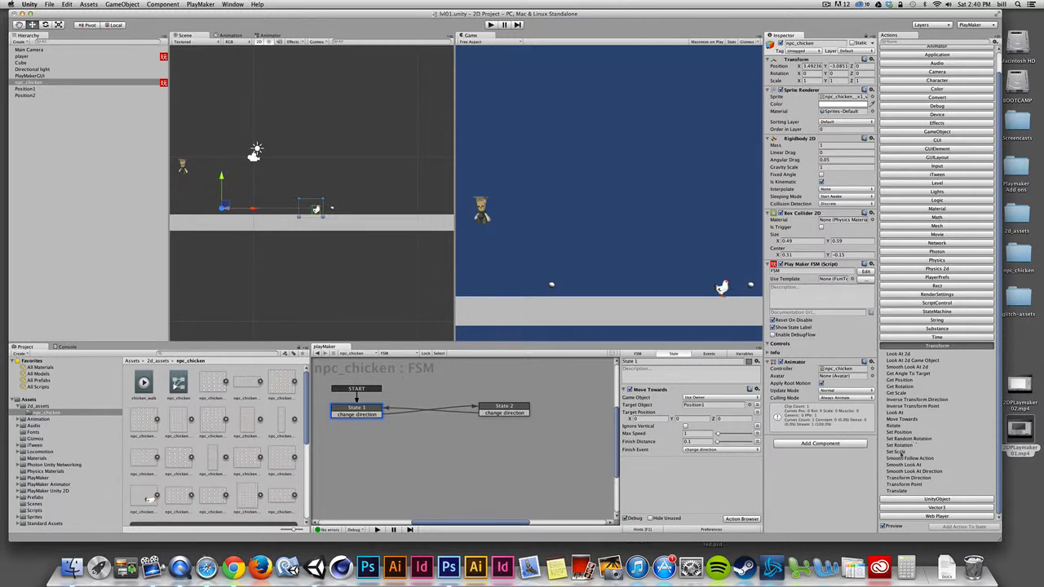
{"action": "left_click", "coordinate": [898, 452]}
{"action": "double_click", "coordinate": [897, 426]}
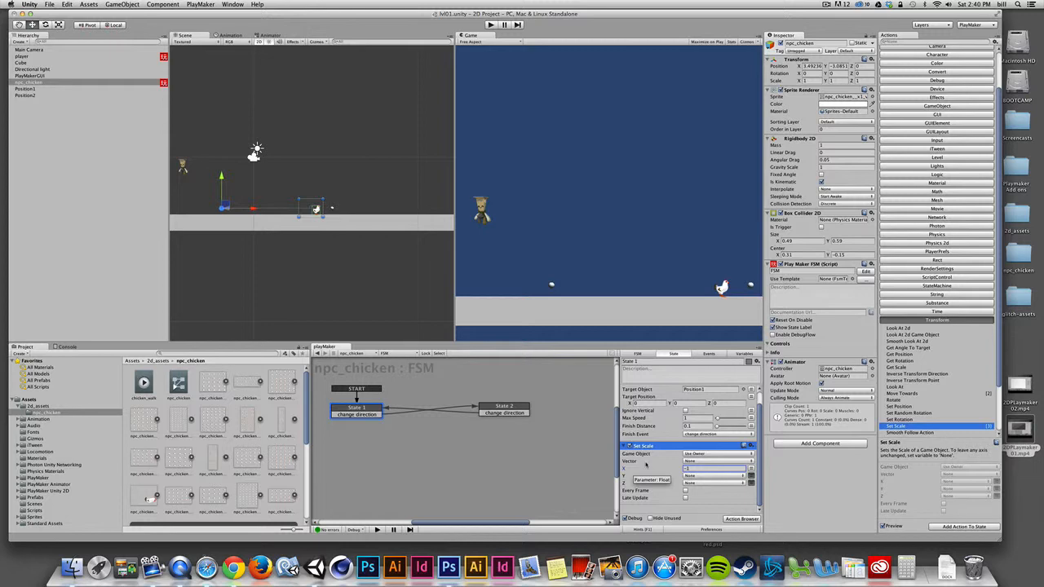
Step: Add a Set Scale action with X set to 1 to State 2 and play the scene to check the chicken's facing direction
{"action": "left_click", "coordinate": [522, 406]}
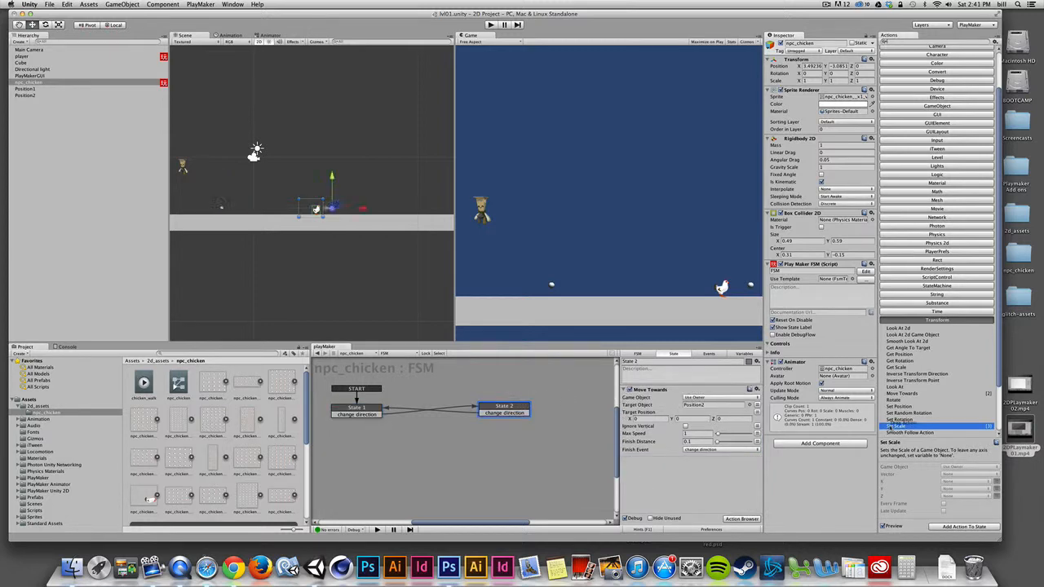
{"action": "left_click_drag", "start_coordinate": [890, 425], "coordinate": [684, 451]}
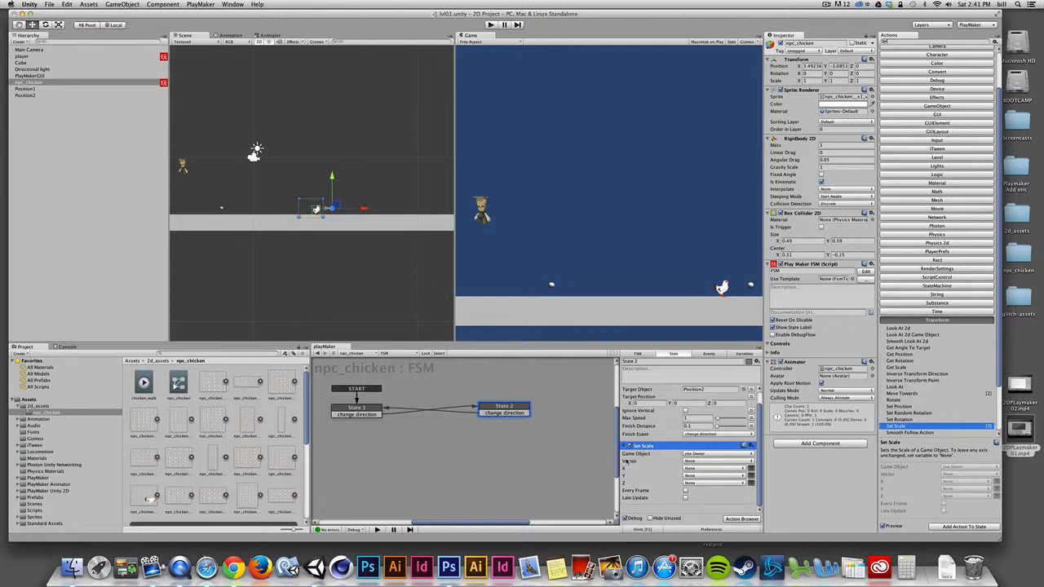
{"action": "left_click", "coordinate": [710, 469]}
{"action": "left_click", "coordinate": [751, 469]}
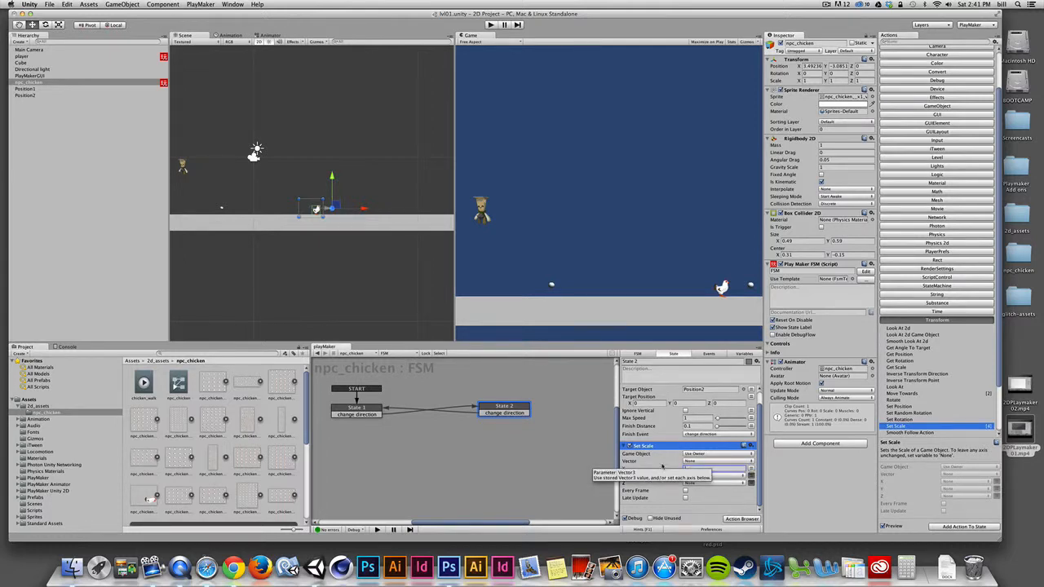
{"action": "left_click", "coordinate": [490, 24]}
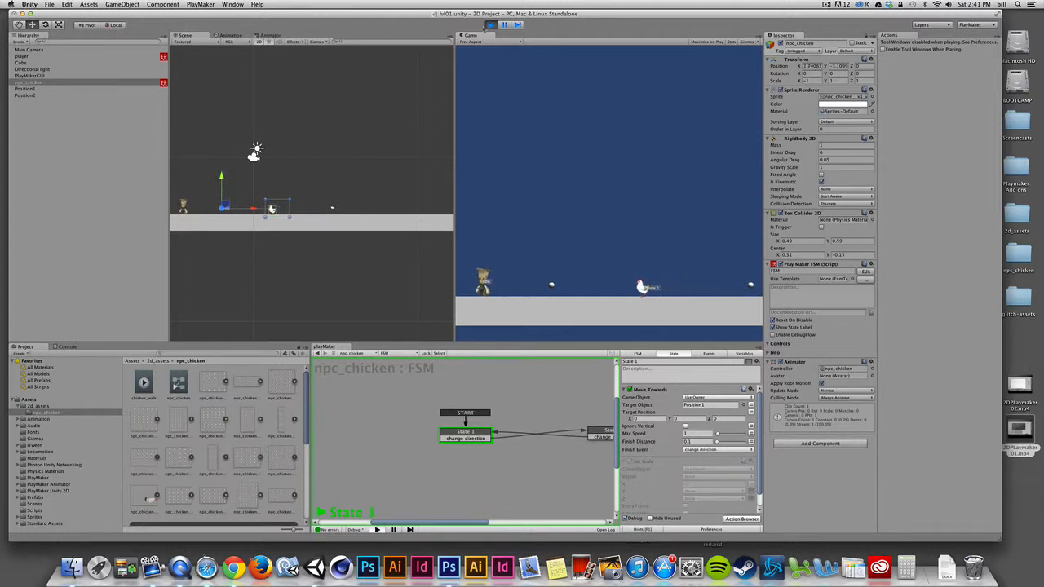
{"action": "left_click", "coordinate": [491, 25]}
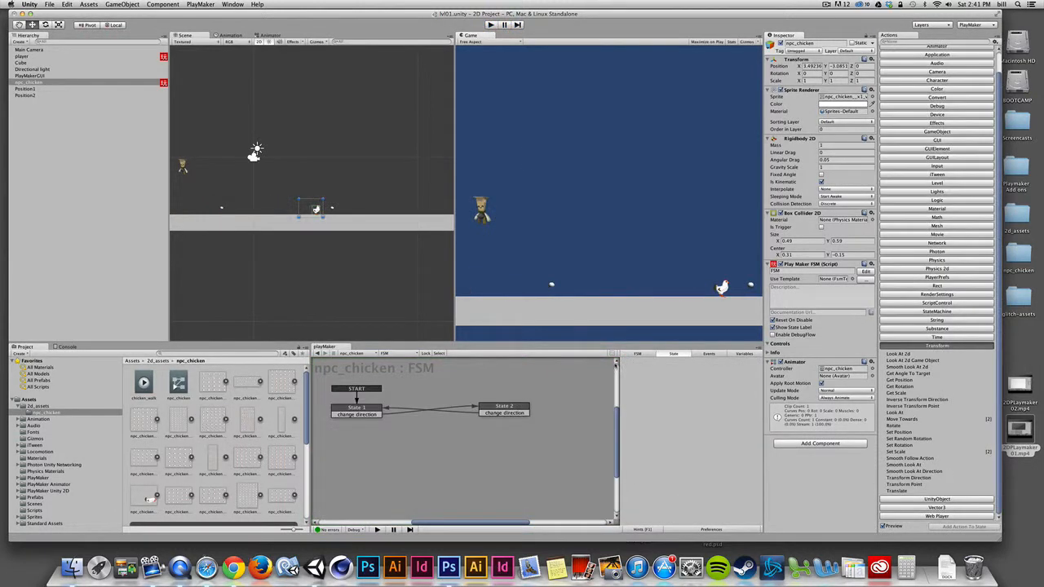
Step: Turn off Show State Labels in Game View in the PlayMaker preferences and play the scene briefly to check it
{"action": "left_click", "coordinate": [712, 529]}
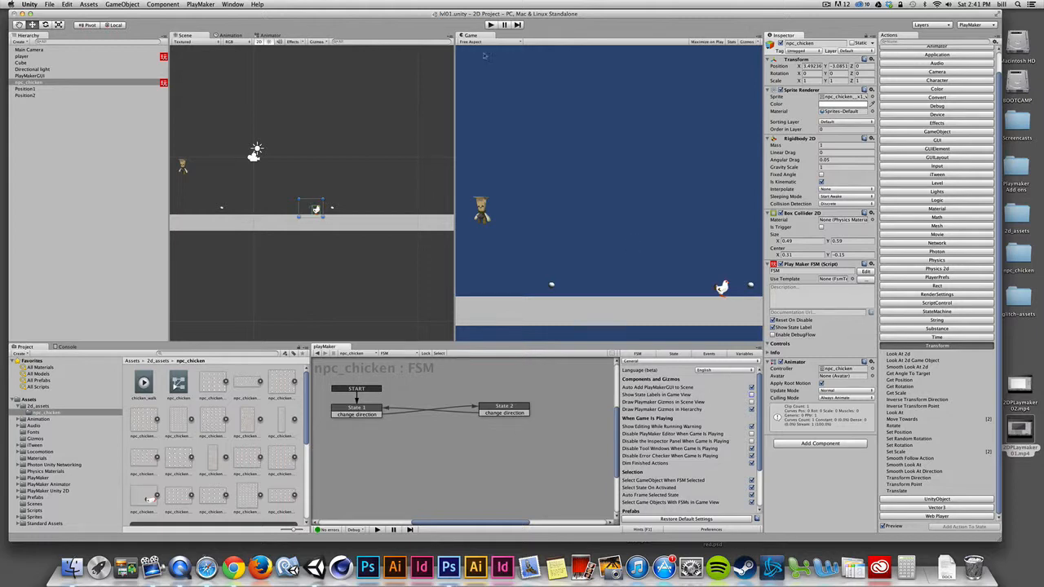
{"action": "left_click", "coordinate": [491, 24]}
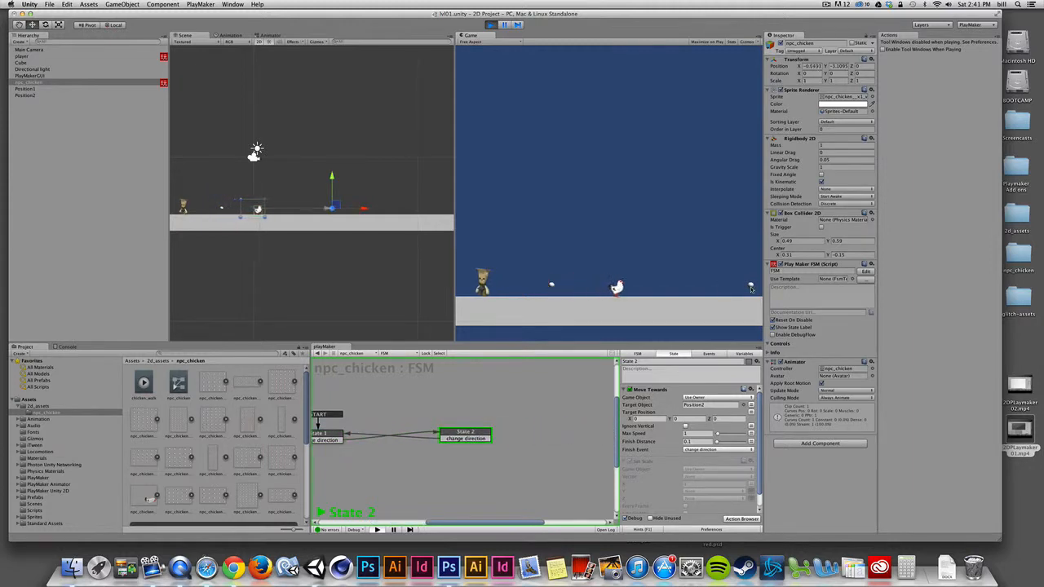
{"action": "left_click", "coordinate": [493, 26]}
Step: Disable the Mesh Renderer on both the Position1 and Position2 spheres
{"action": "left_click", "coordinate": [25, 89]}
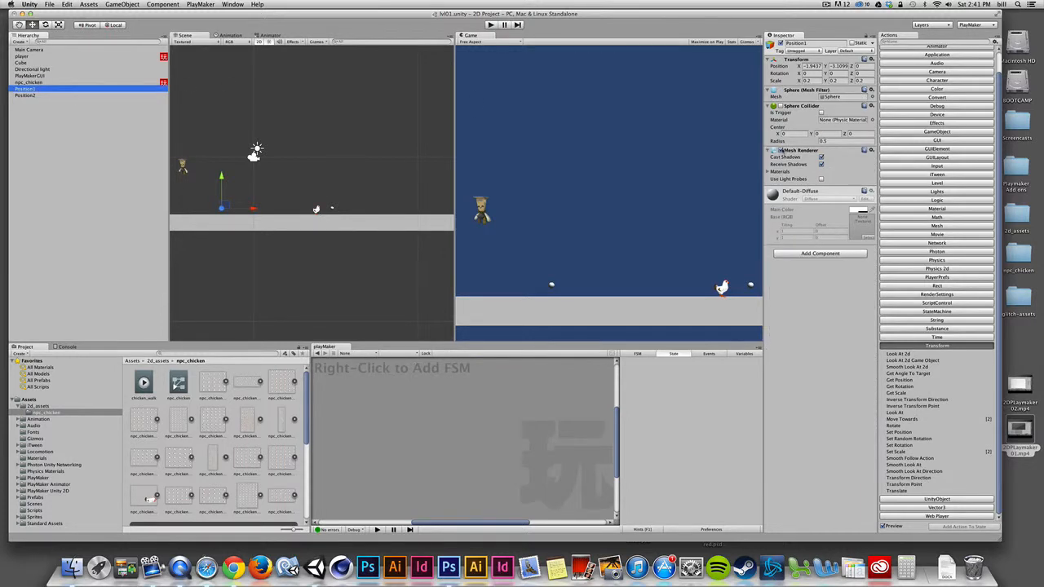
{"action": "left_click", "coordinate": [777, 151]}
{"action": "left_click", "coordinate": [25, 95]}
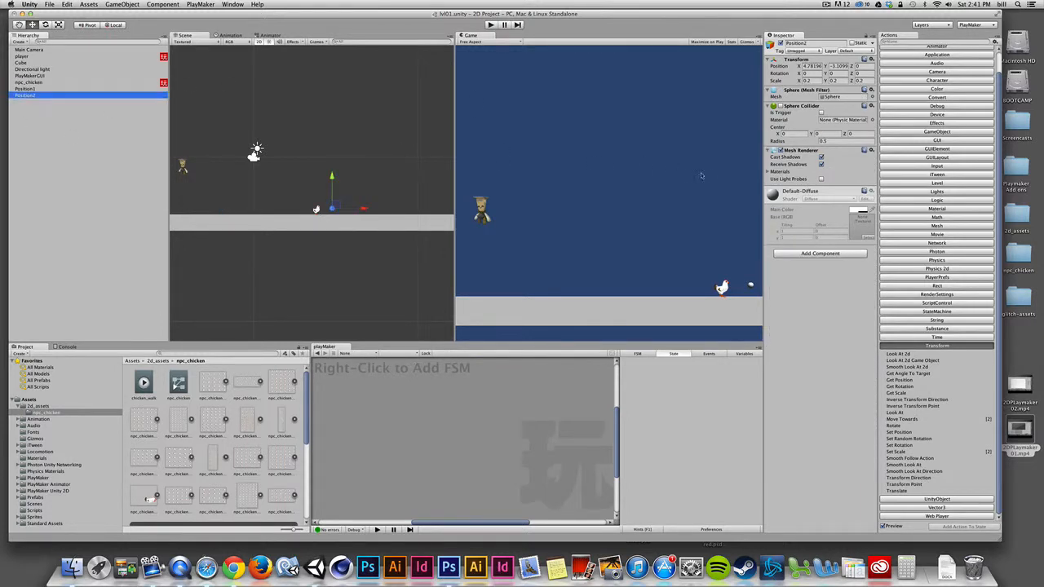
{"action": "left_click", "coordinate": [780, 150]}
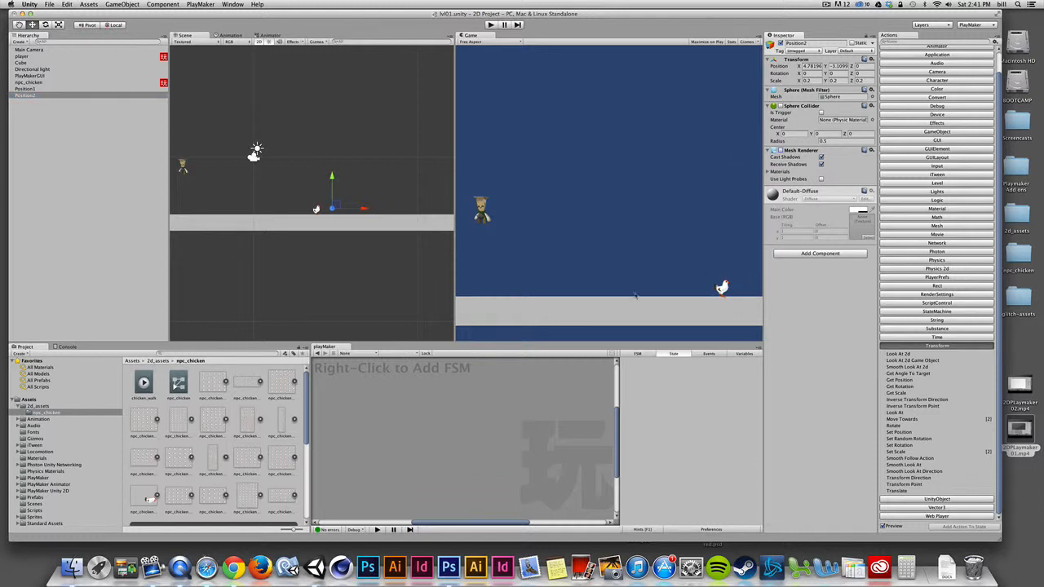